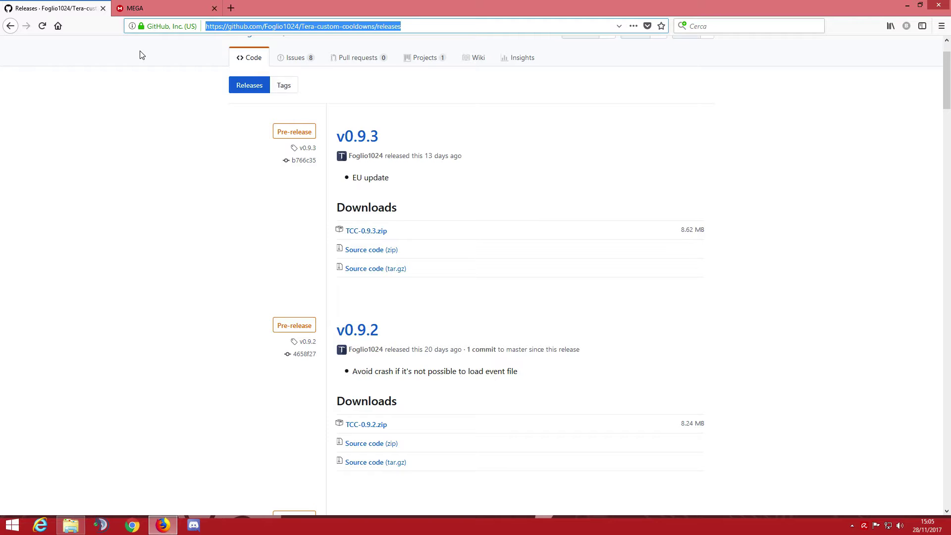
Download _S1UI.zip from the open MEGA page and save the file
click(149, 7)
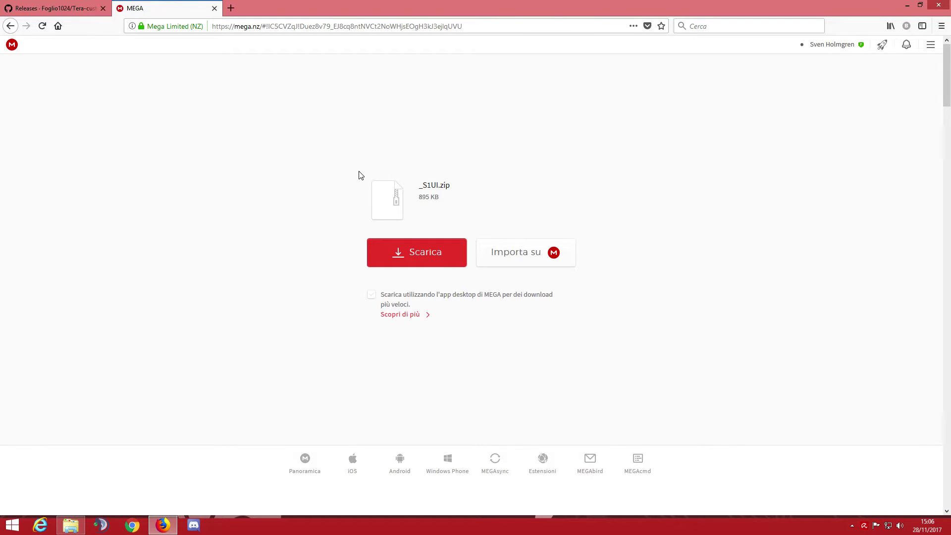
click(410, 252)
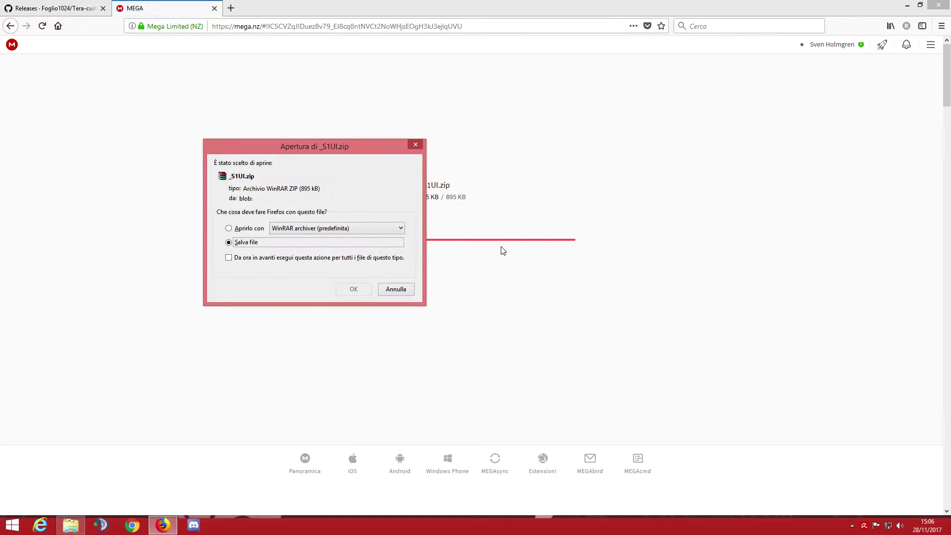
click(354, 290)
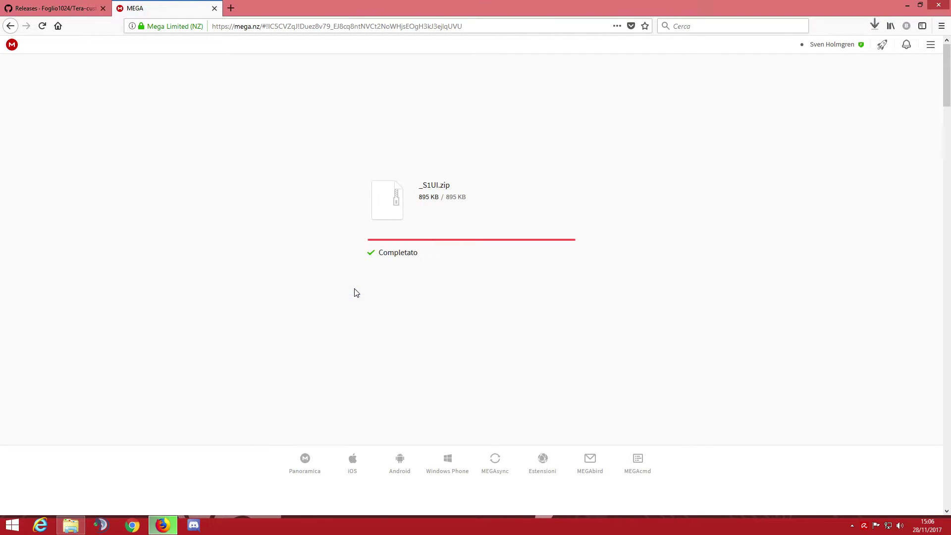
Move the downloaded _S1UI archive from the browser's downloads into the empty Nuova cartella folder
click(71, 525)
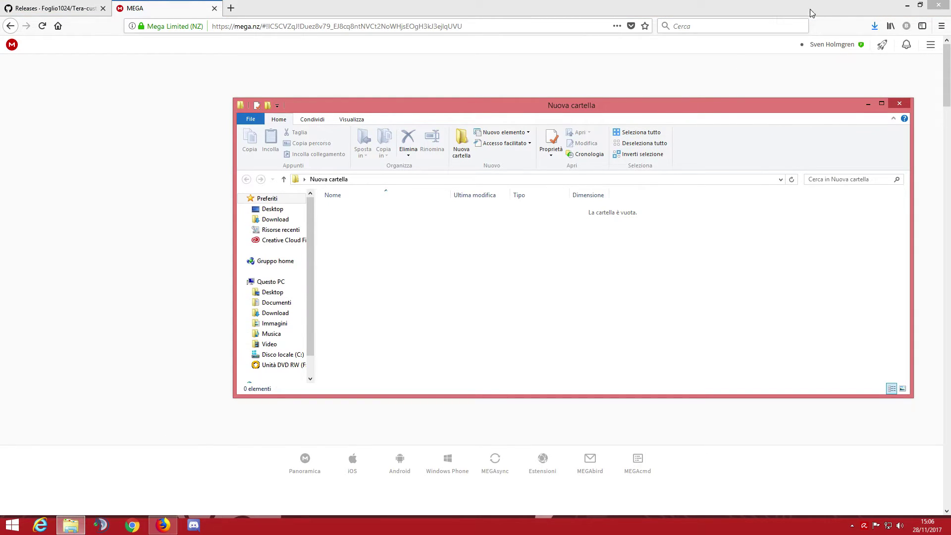
click(876, 26)
drag(695, 49, 385, 196)
click(349, 286)
Extract _S1UI(1).zip into its own _S1UI(1) folder inside Nuova cartella and open that folder
right_click(356, 213)
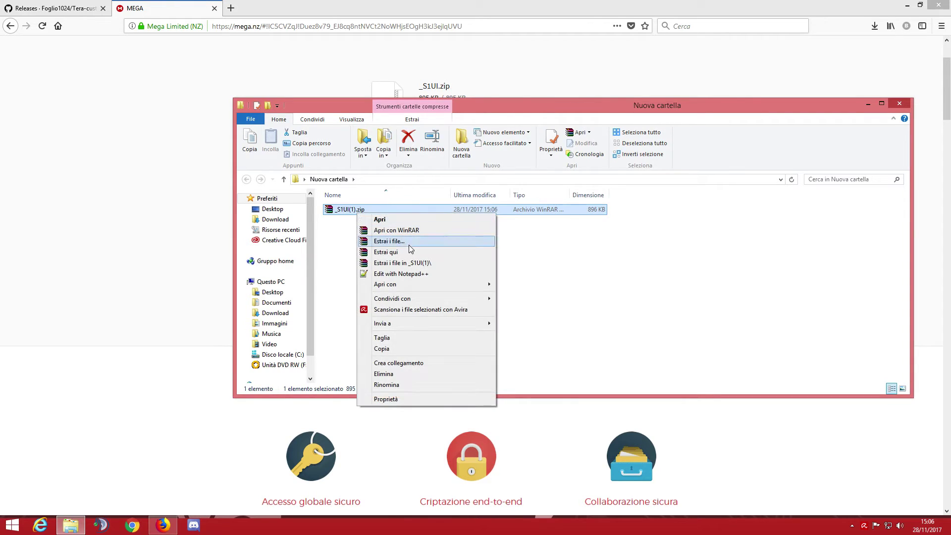
click(403, 263)
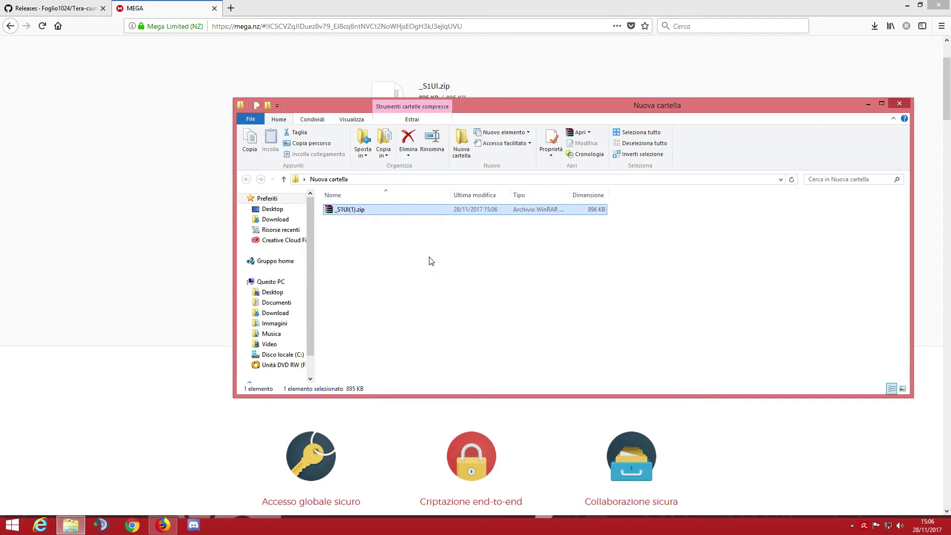
double_click(361, 210)
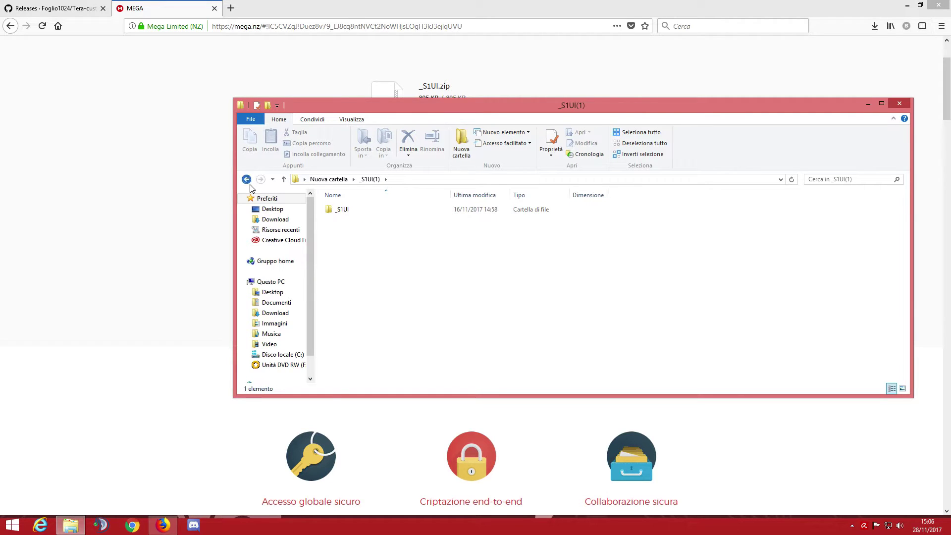
click(246, 179)
right_click(346, 210)
double_click(340, 211)
Open the TERA installation folder from the game's desktop shortcut, keeping the extracted folder's window open behind it
click(907, 6)
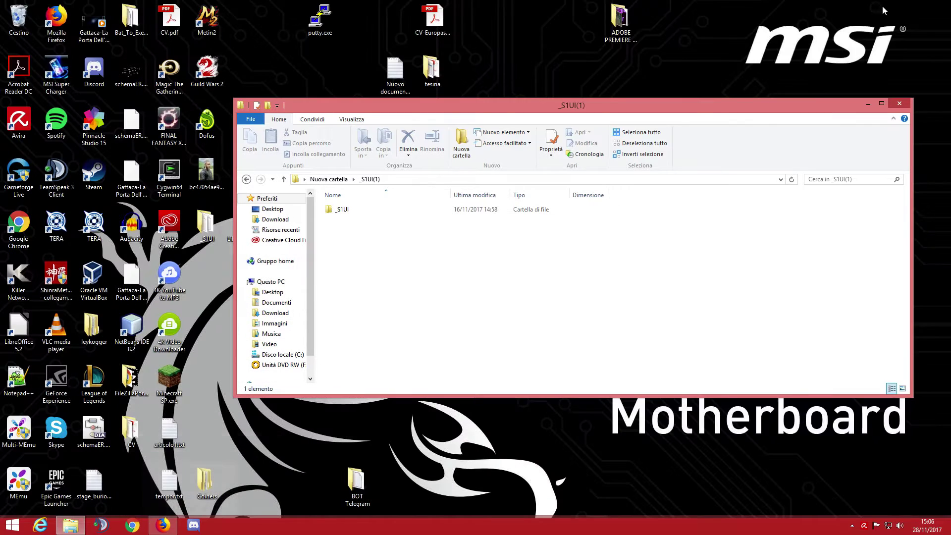
right_click(56, 223)
click(94, 237)
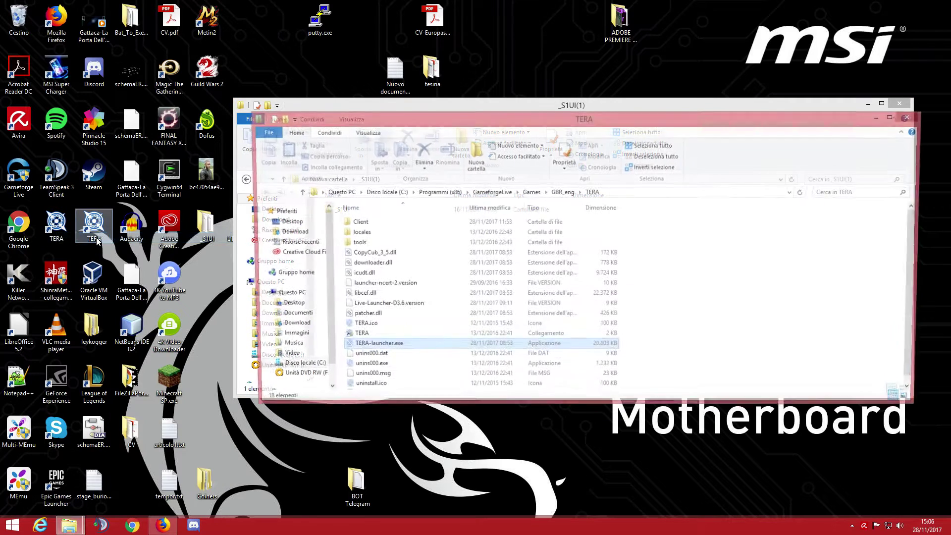
drag(527, 118, 503, 209)
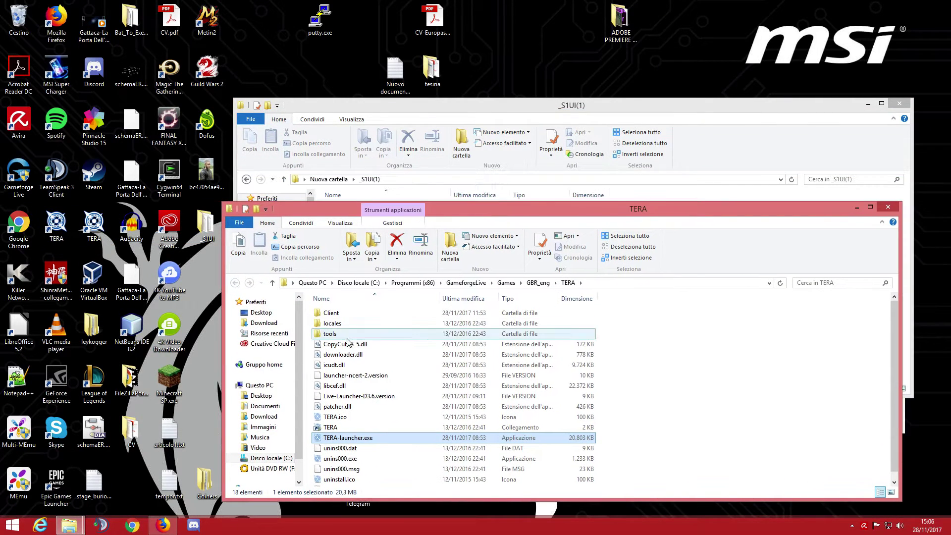
Go to Client\S1Game\CookedPC\Art_Data\Packages in the TERA folder and delete the existing _S1UI folder
click(331, 313)
double_click(331, 313)
double_click(340, 333)
double_click(348, 334)
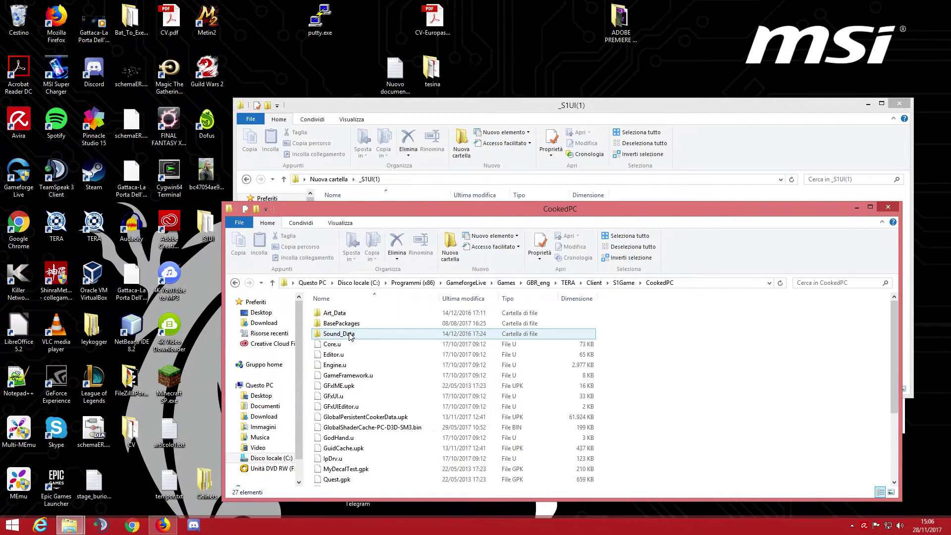
double_click(345, 314)
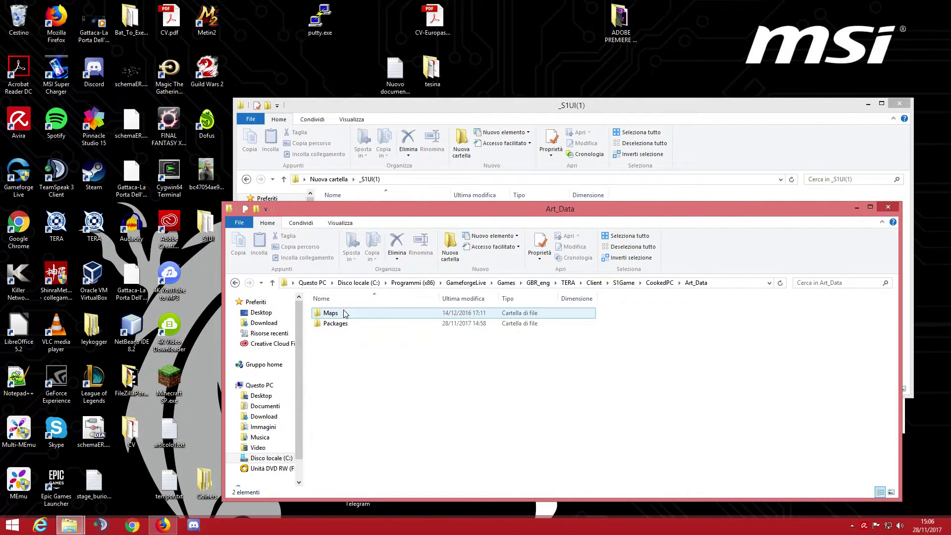
double_click(347, 325)
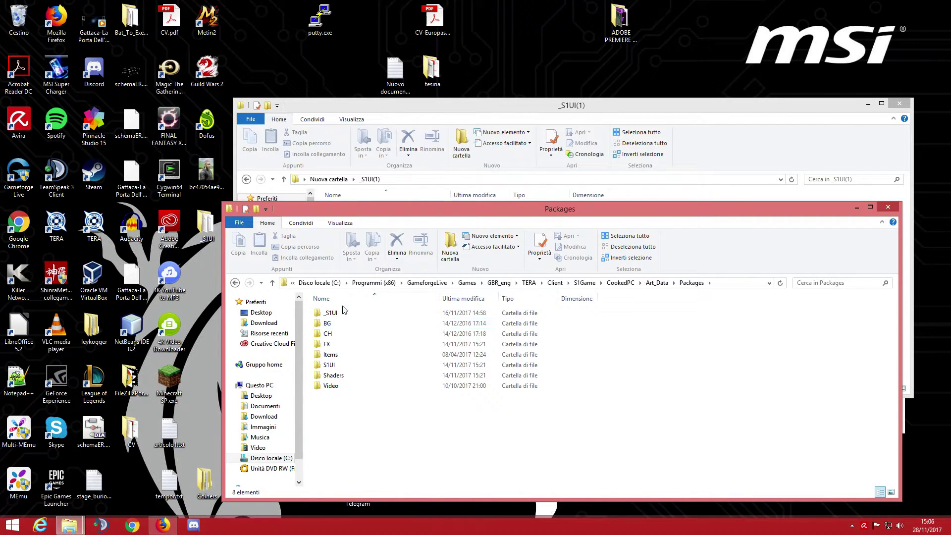
click(345, 312)
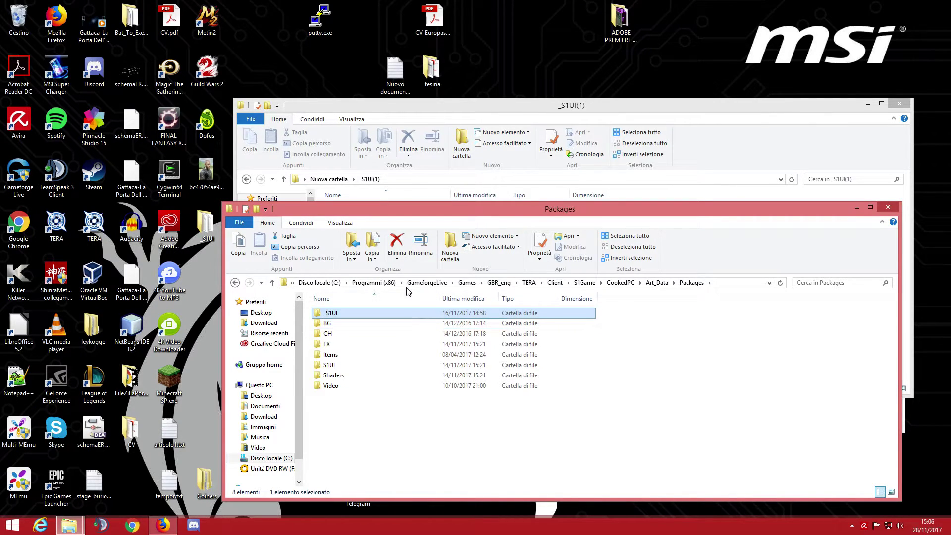
key(Delete)
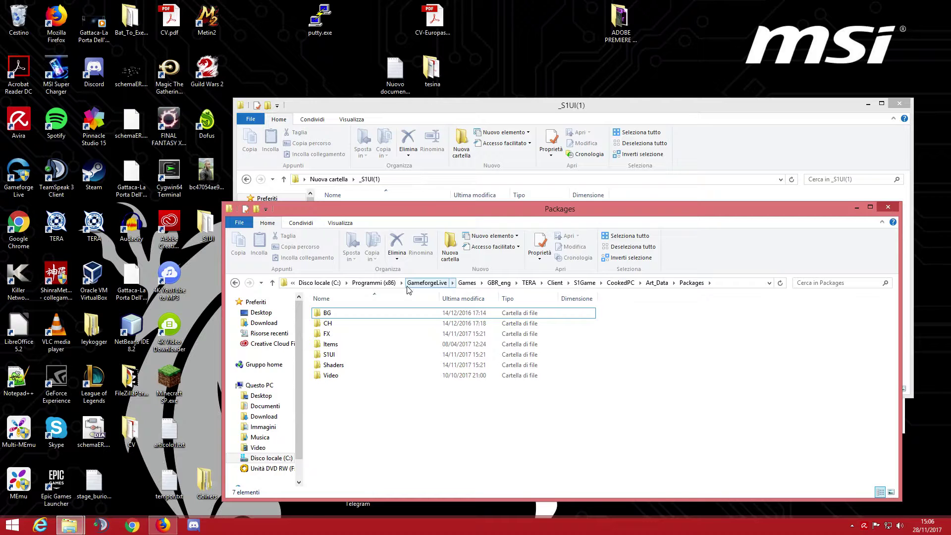
Move the extracted _S1UI folder into TERA's Packages folder, granting administrator permission
click(497, 106)
double_click(497, 106)
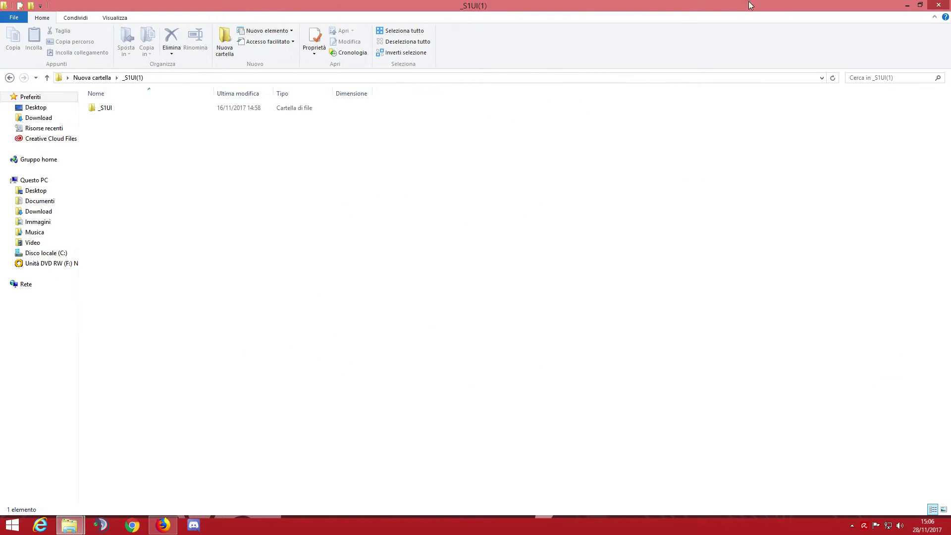
double_click(711, 12)
drag(517, 102, 779, 94)
drag(598, 198, 423, 397)
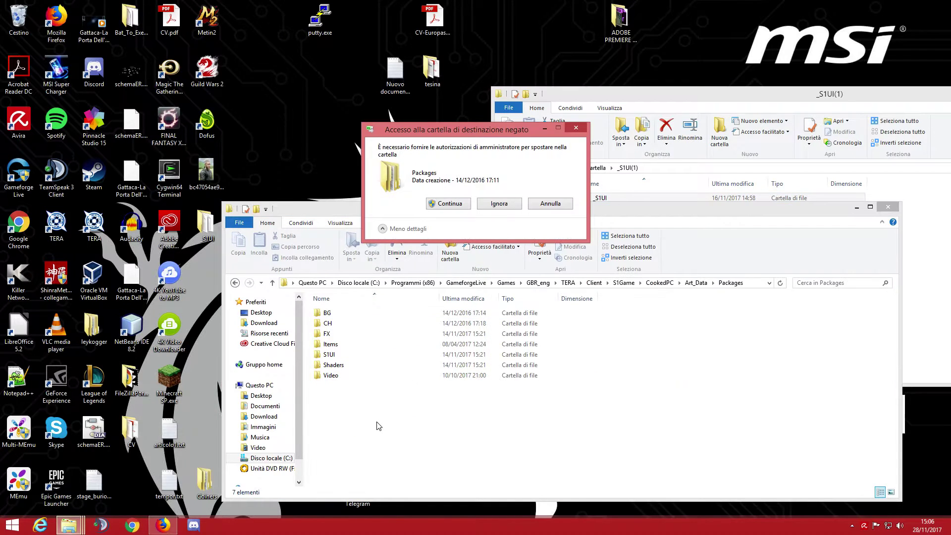
click(448, 205)
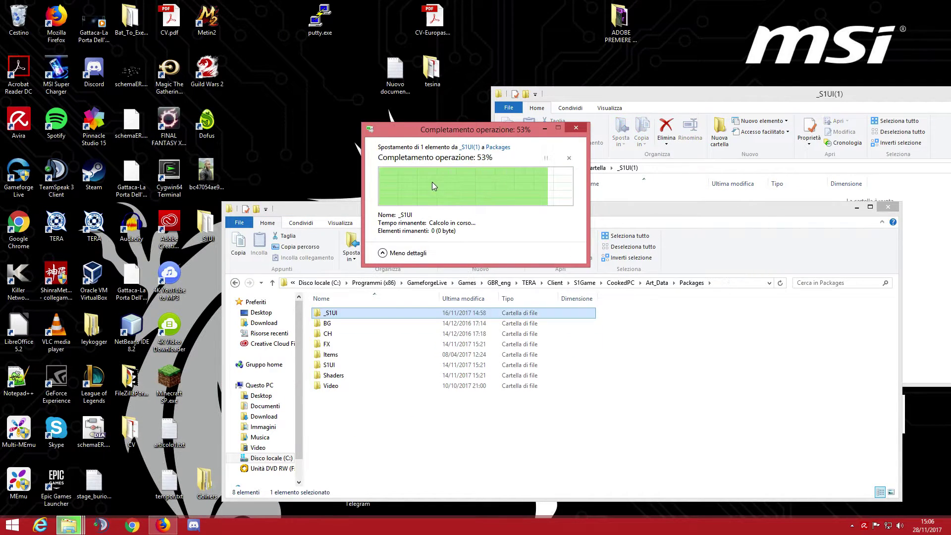
Close the Packages and _S1UI(1) folder windows
drag(444, 211, 348, 176)
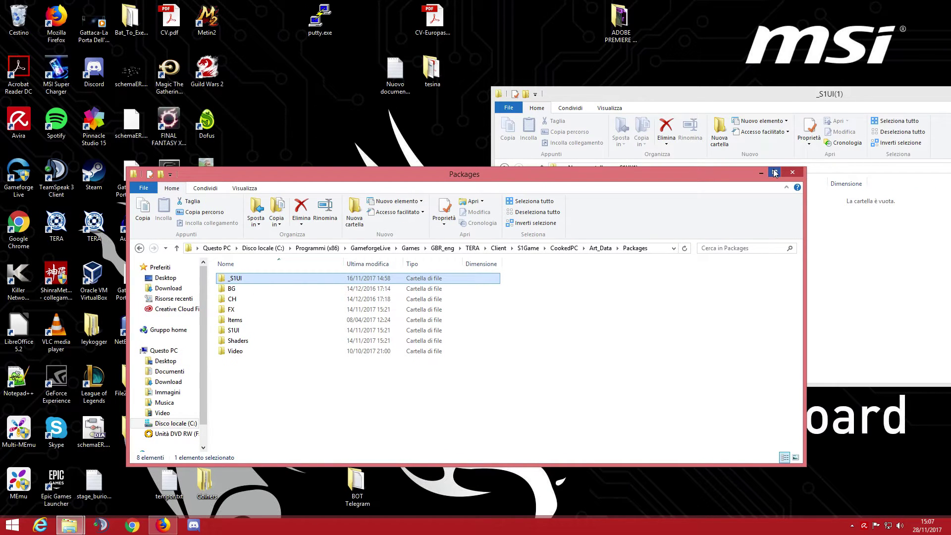
click(792, 172)
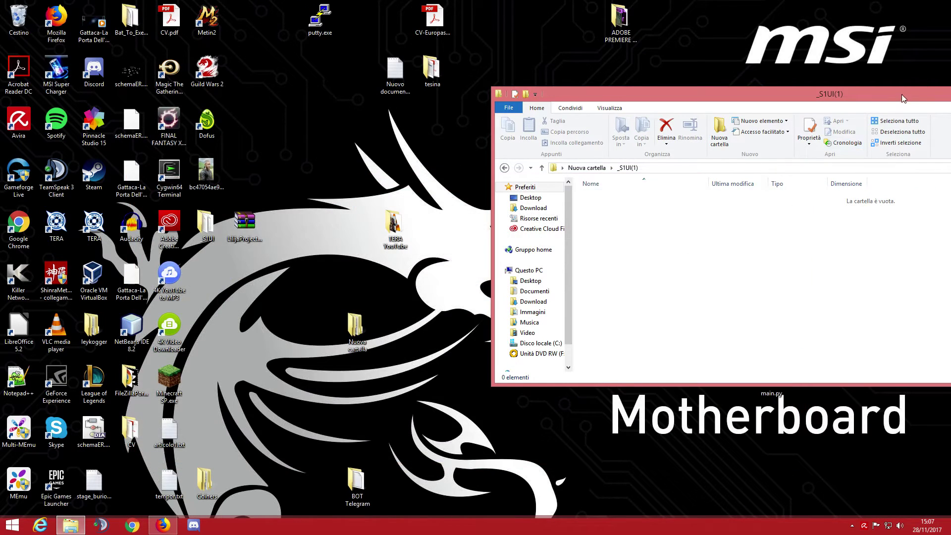
drag(902, 97, 671, 97)
click(924, 94)
Launch TERA with administrator permission, start the game and enter the world with the first character
double_click(67, 220)
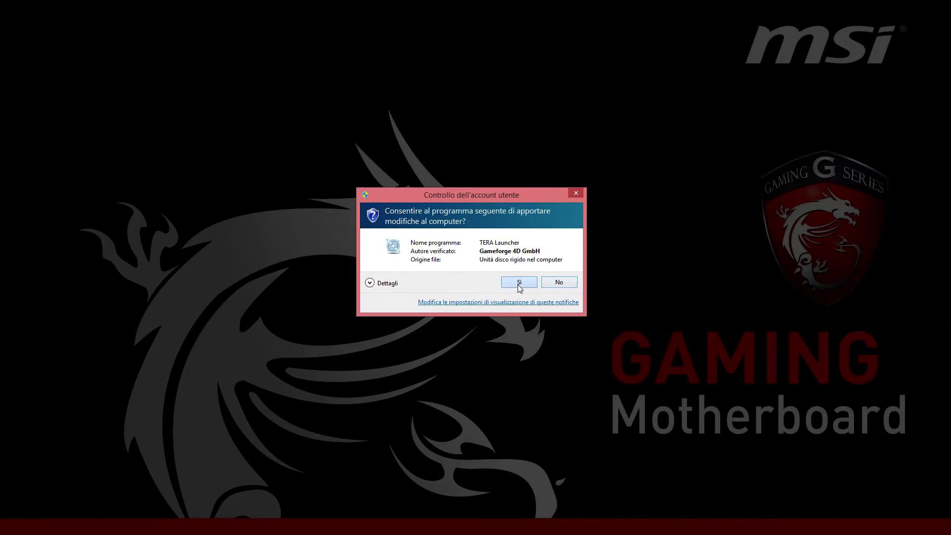
click(518, 285)
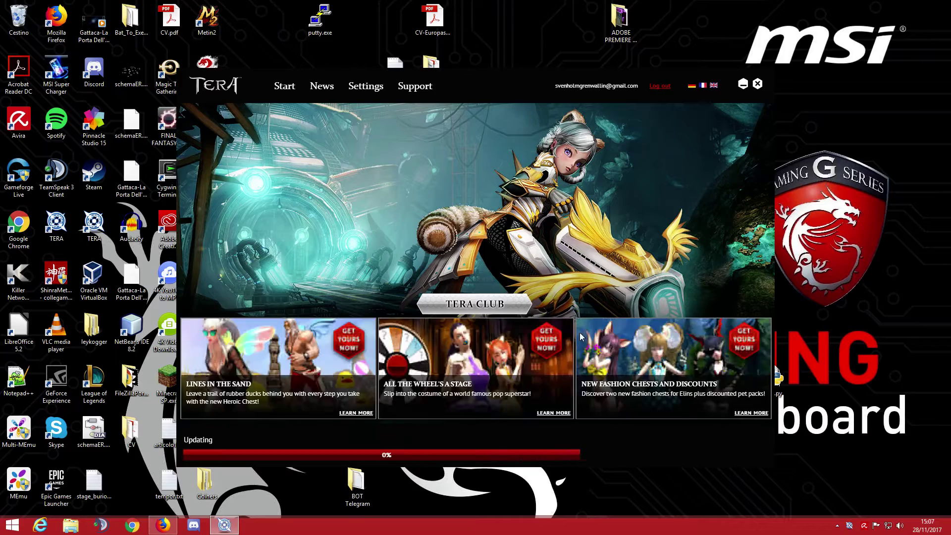
click(683, 447)
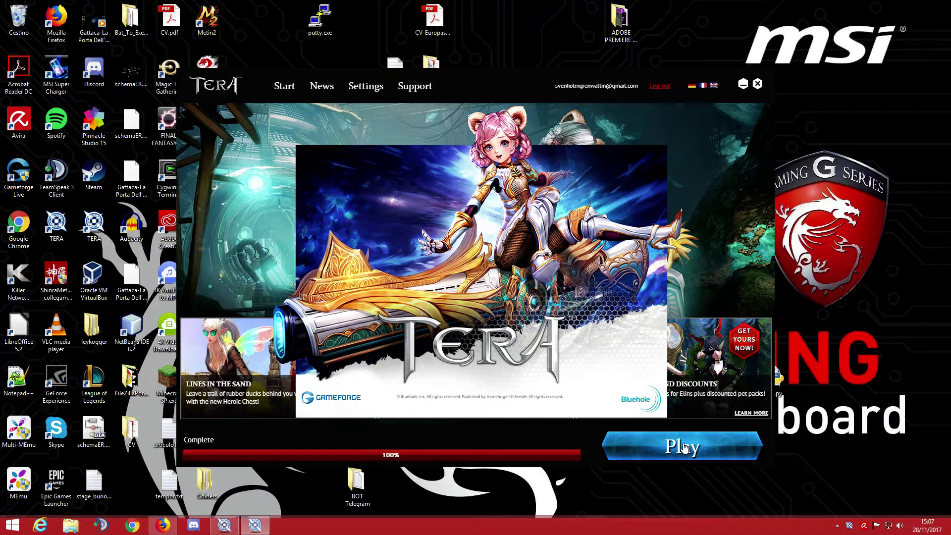
click(685, 447)
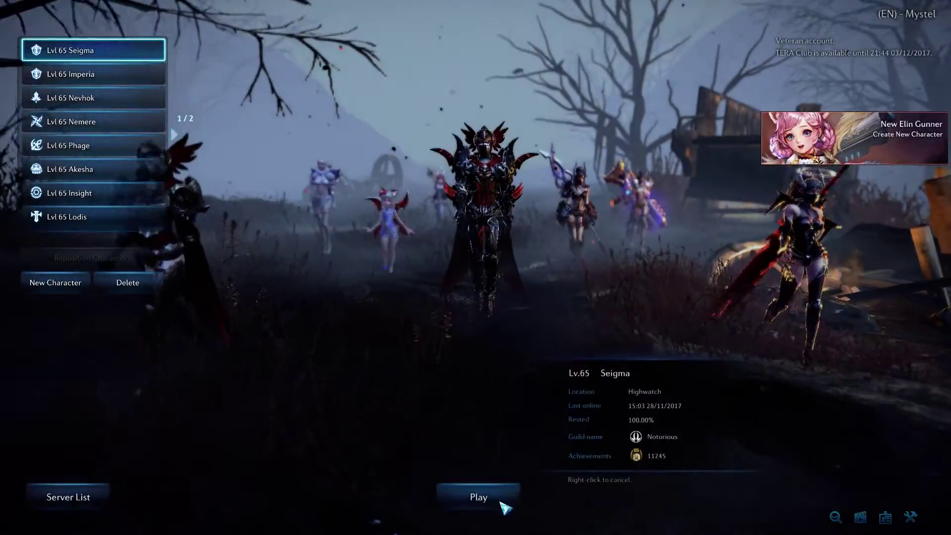
click(499, 505)
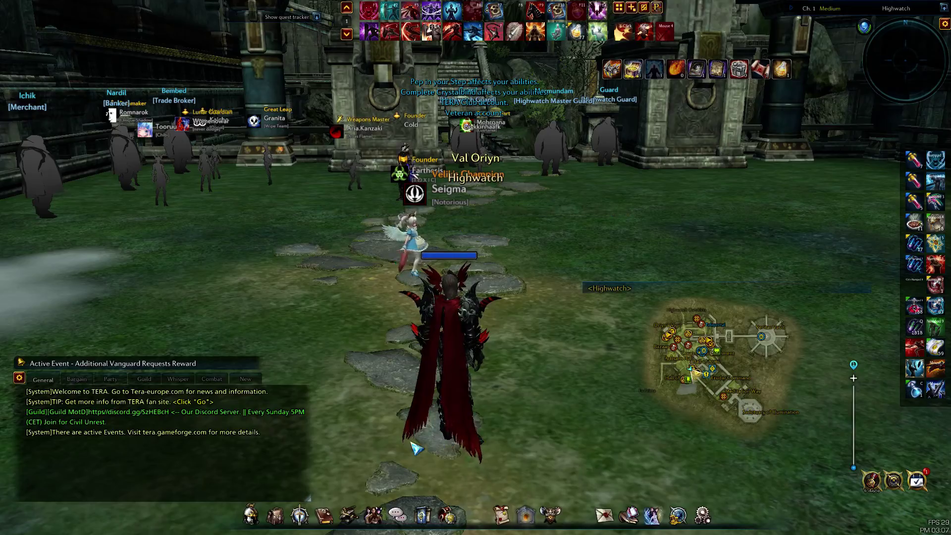
Run the character around Highwatch to check how the game interface looks with the new files
key(w)
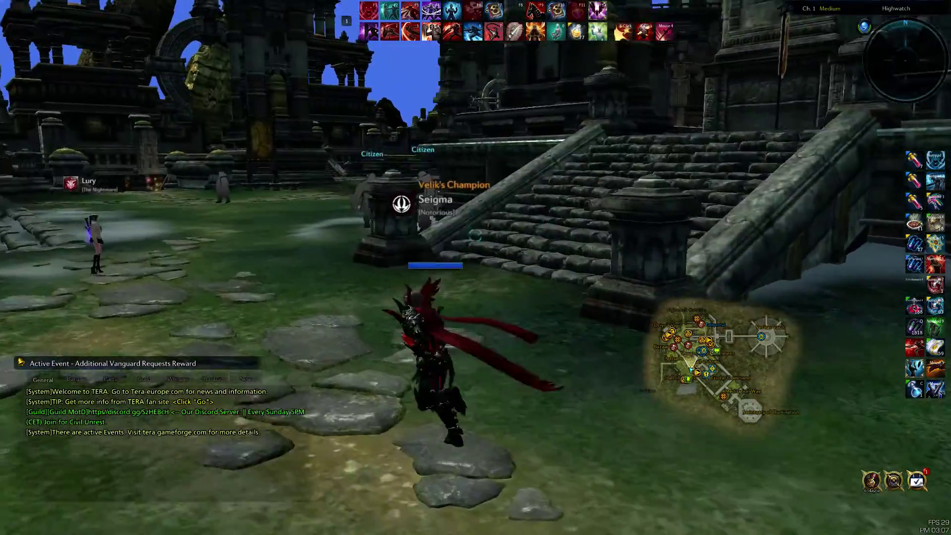
key(w)
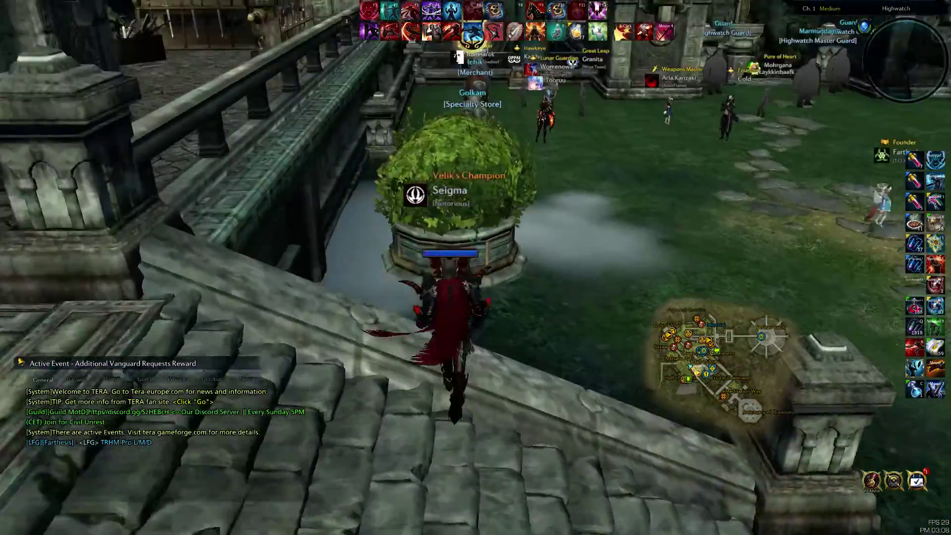
key(w)
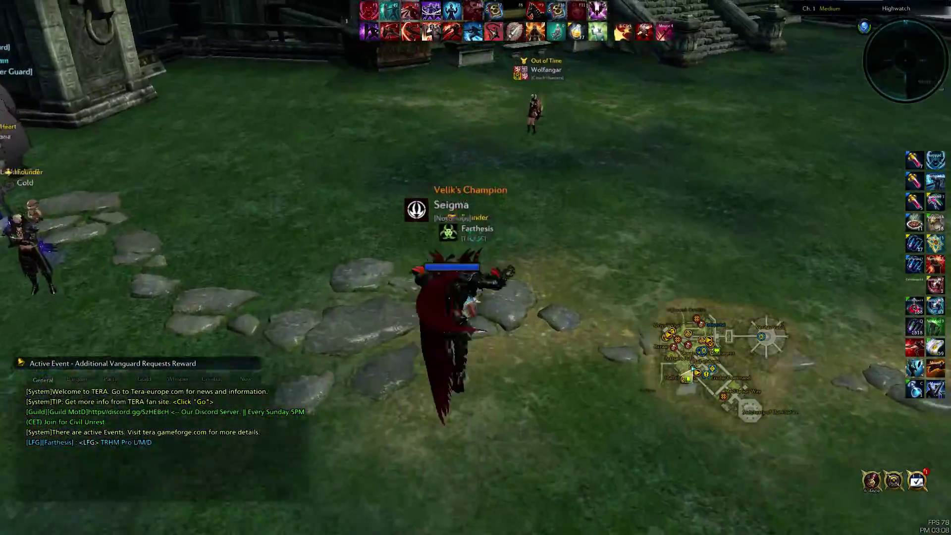
key(w)
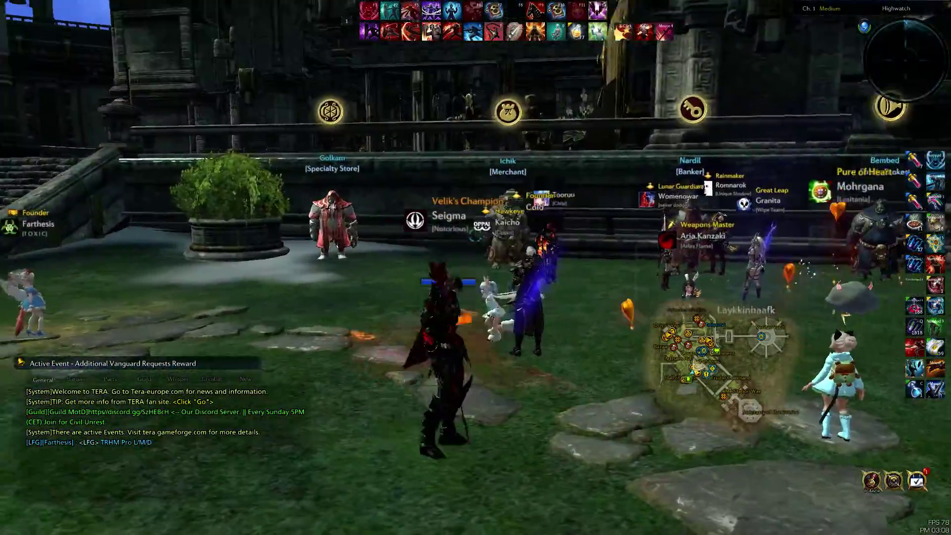
key(w)
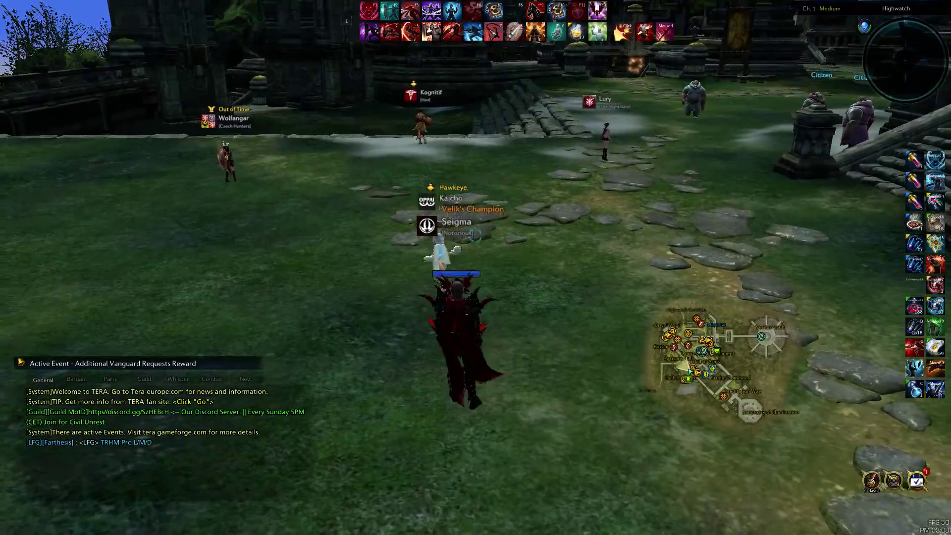
key(w)
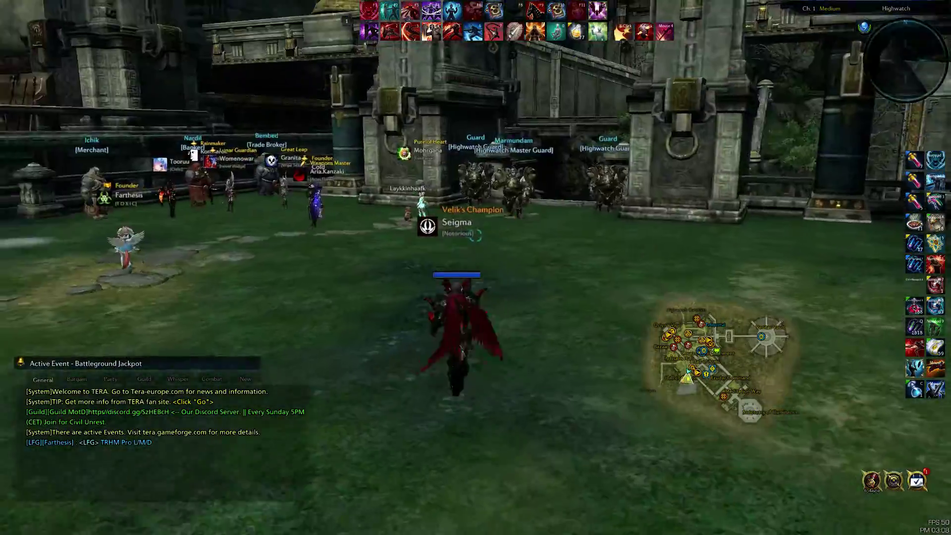
key(w)
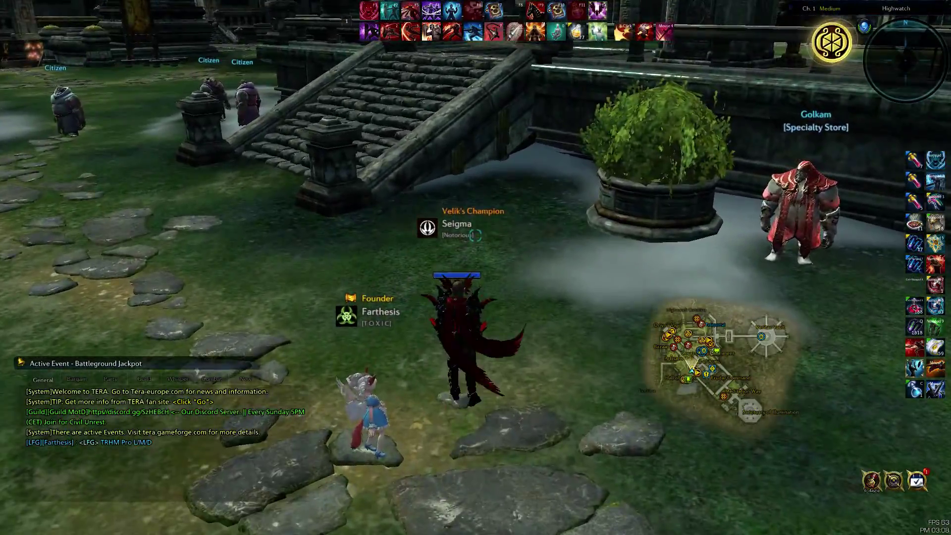
Exit the game from Highwatch and switch away from its window while it closes
key(ctrl)
click(703, 515)
click(699, 489)
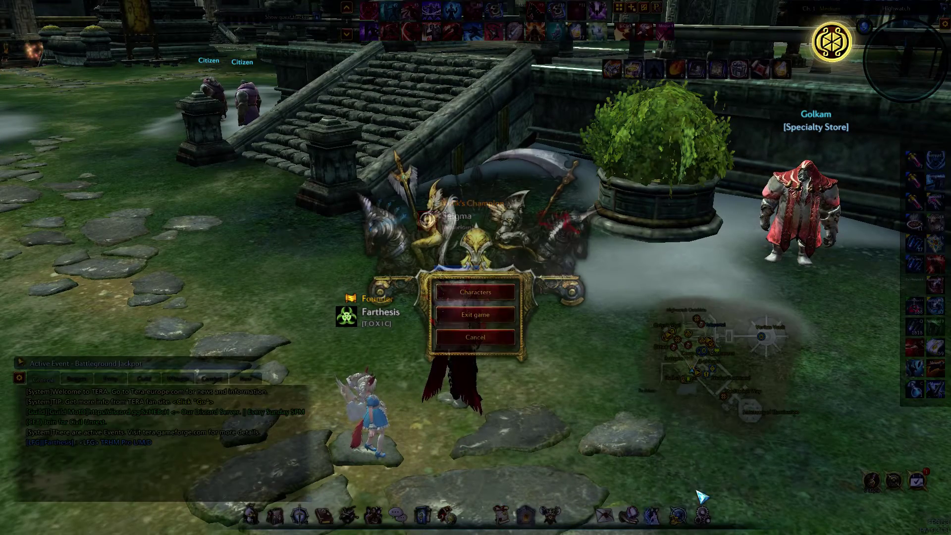
click(474, 319)
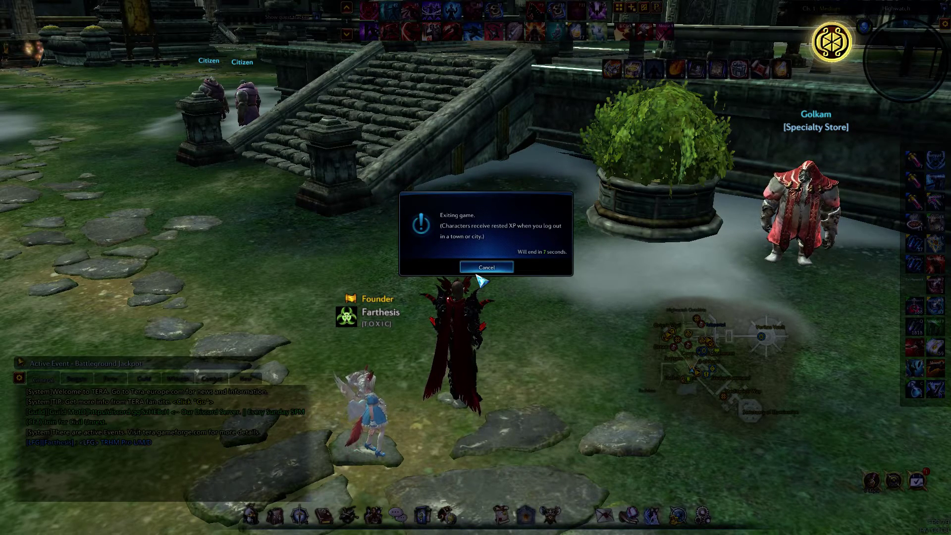
key(alt+Tab)
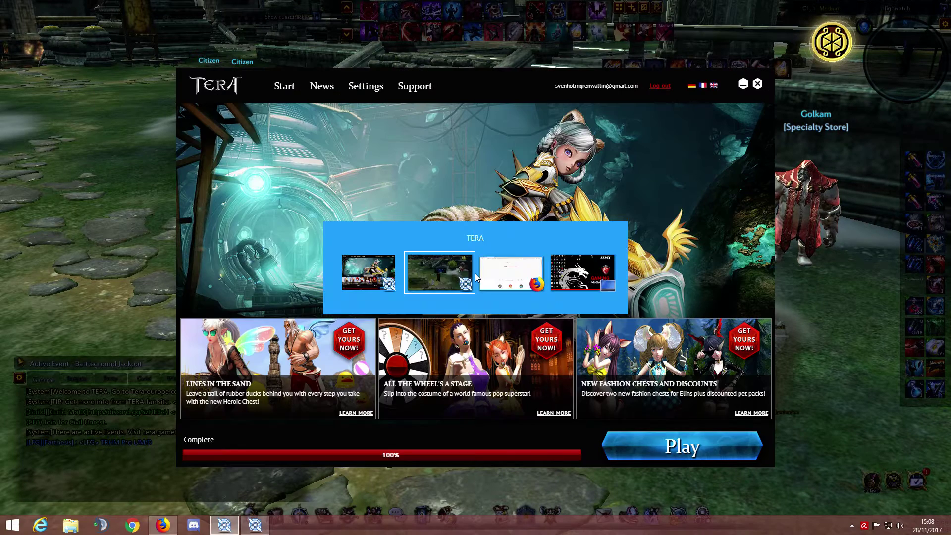
Switch to Firefox and download TCC-0.9.3.zip from the Tera-custom-cooldowns GitHub releases page, choosing to save the file
key(alt+Tab)
click(75, 8)
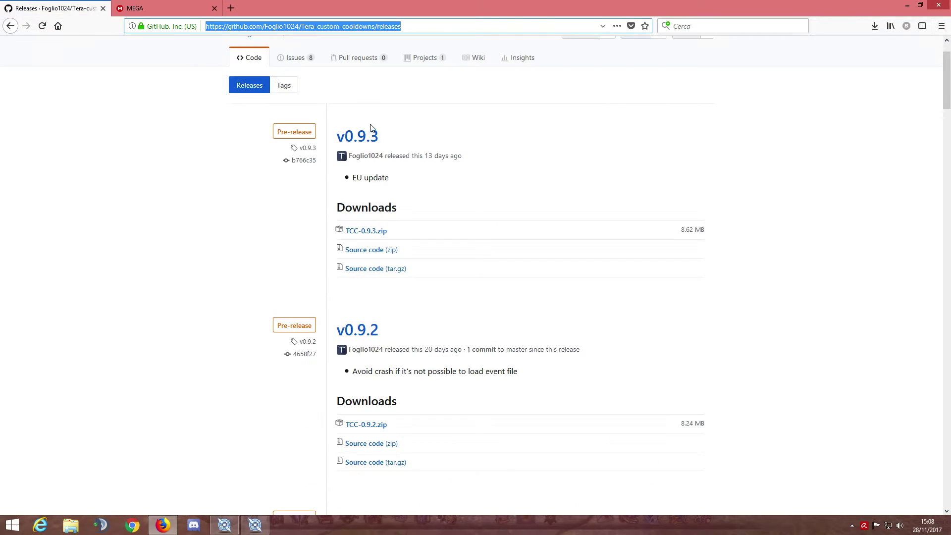
click(357, 234)
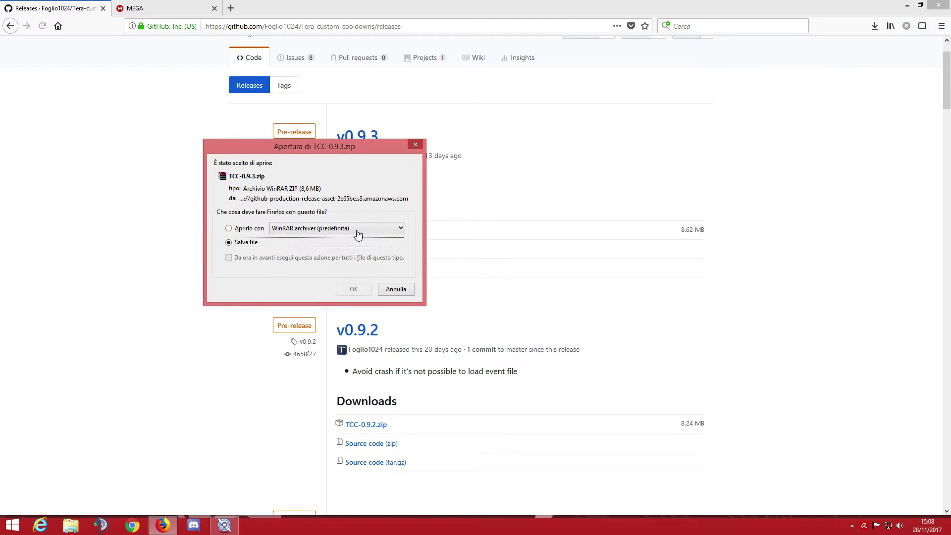
click(354, 289)
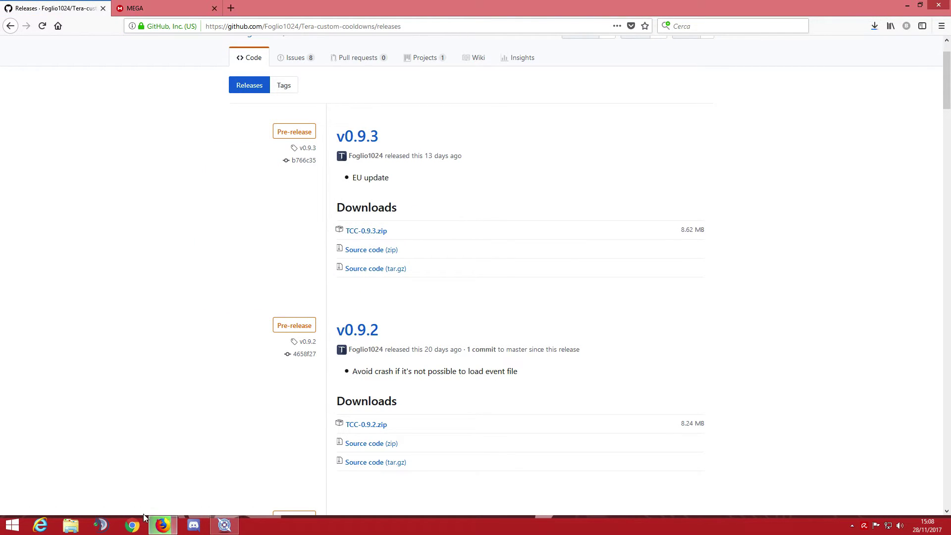
Shrink the browser window, close the TERA launcher and move the browser aside to uncover the desktop folder Nuova cartella
click(919, 4)
click(765, 85)
click(757, 84)
drag(776, 135, 906, 109)
Open the desktop folder Nuova cartella beside the browser and place the downloaded TCC-0.9.3.zip in it
double_click(340, 328)
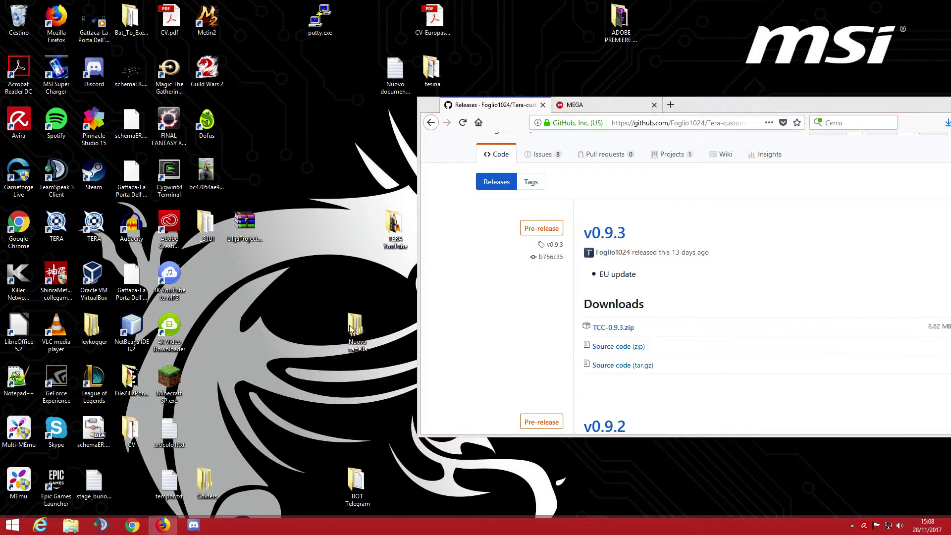
drag(531, 105, 321, 108)
drag(802, 108, 676, 109)
click(822, 125)
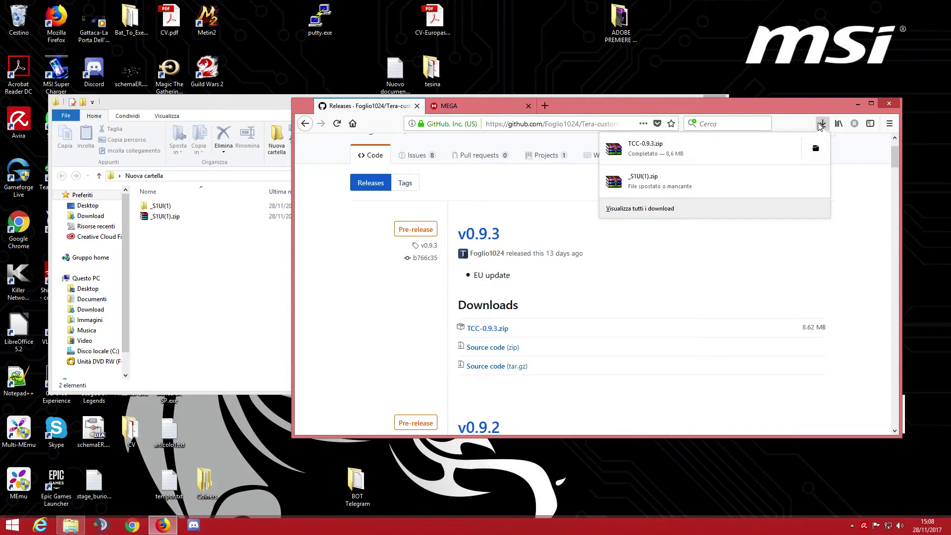
drag(654, 150, 215, 279)
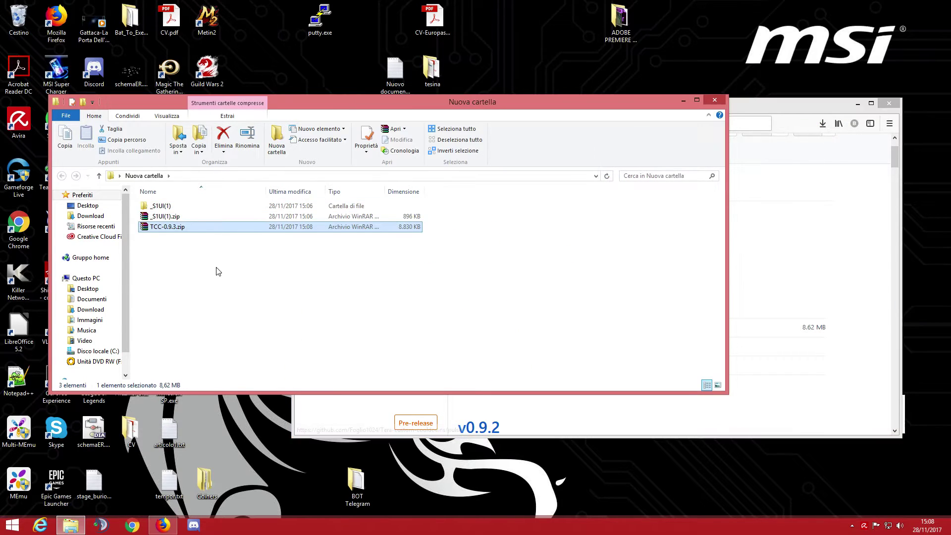
Extract TCC-0.9.3.zip into a TCC-0.9.3 folder inside Nuova cartella and open the extracted folder
drag(437, 101, 585, 120)
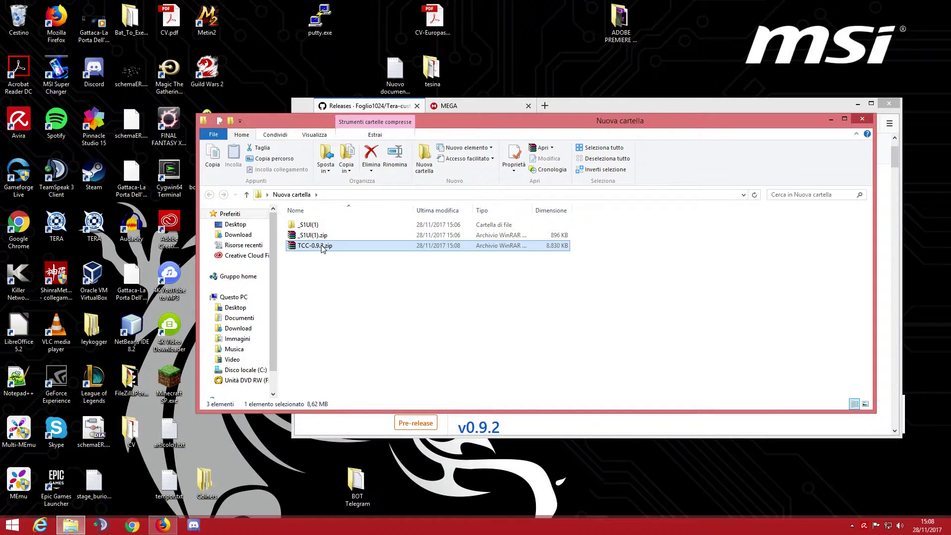
drag(433, 126, 439, 126)
click(428, 259)
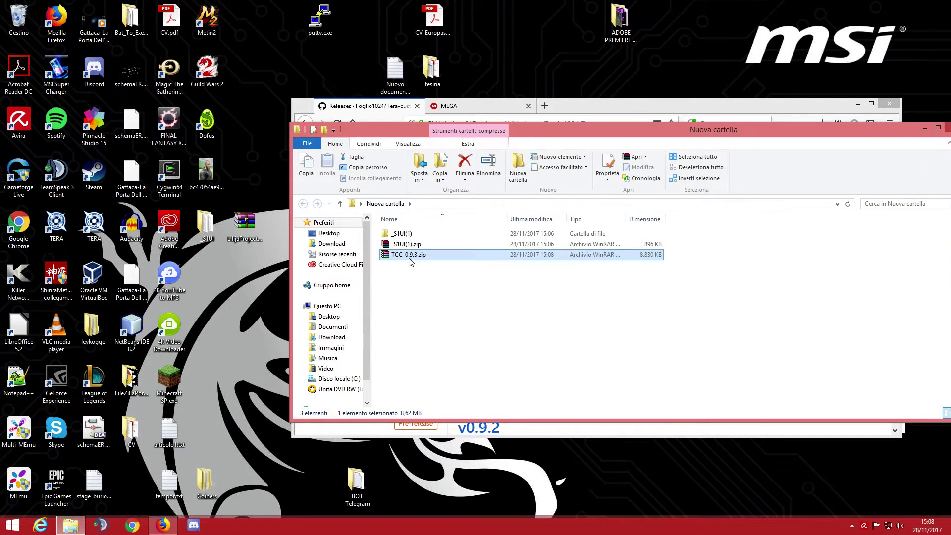
right_click(408, 256)
click(457, 306)
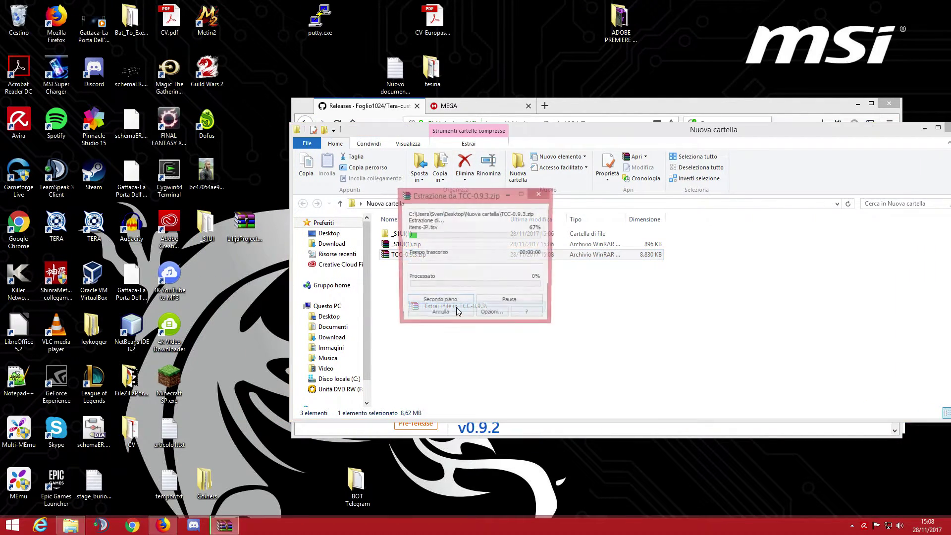
double_click(419, 245)
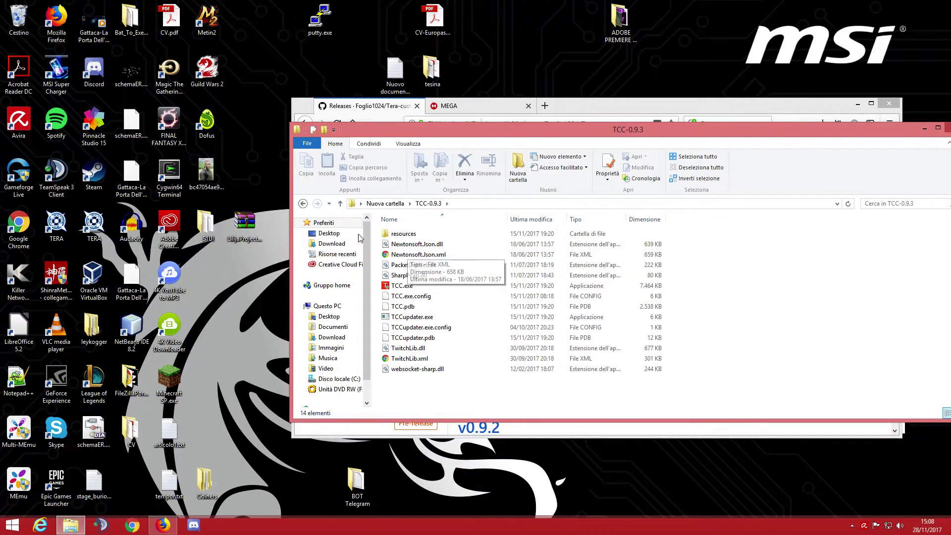
click(304, 204)
double_click(413, 245)
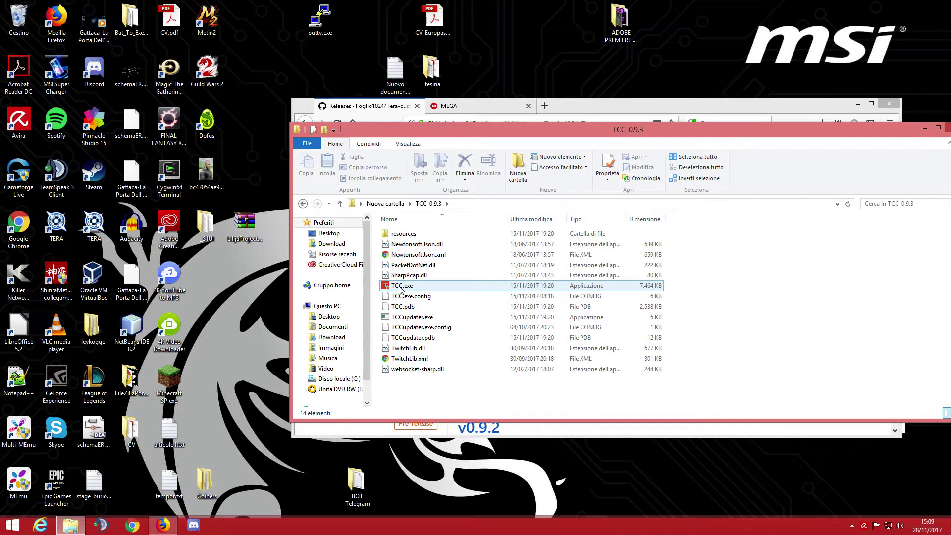
Run TCC.exe as administrator and accept the download of the icons database v10
right_click(400, 290)
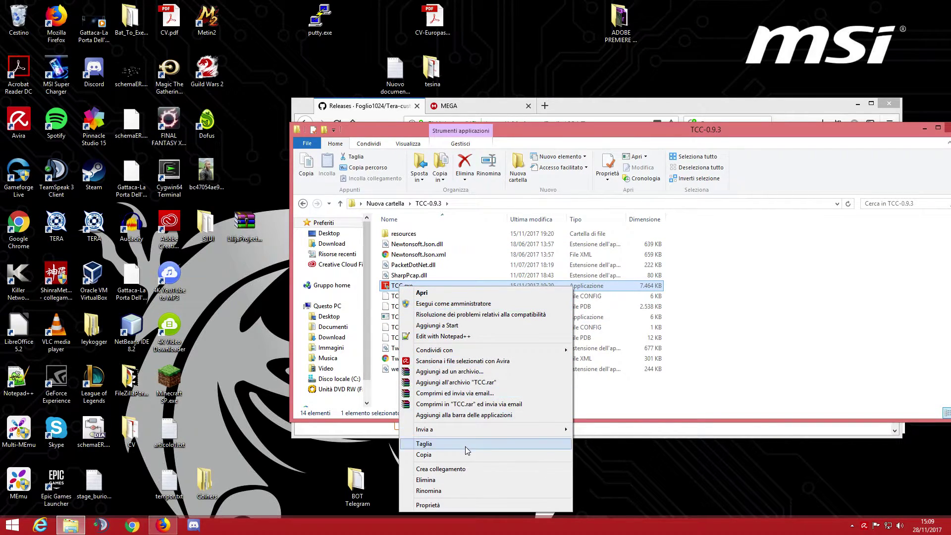
click(418, 304)
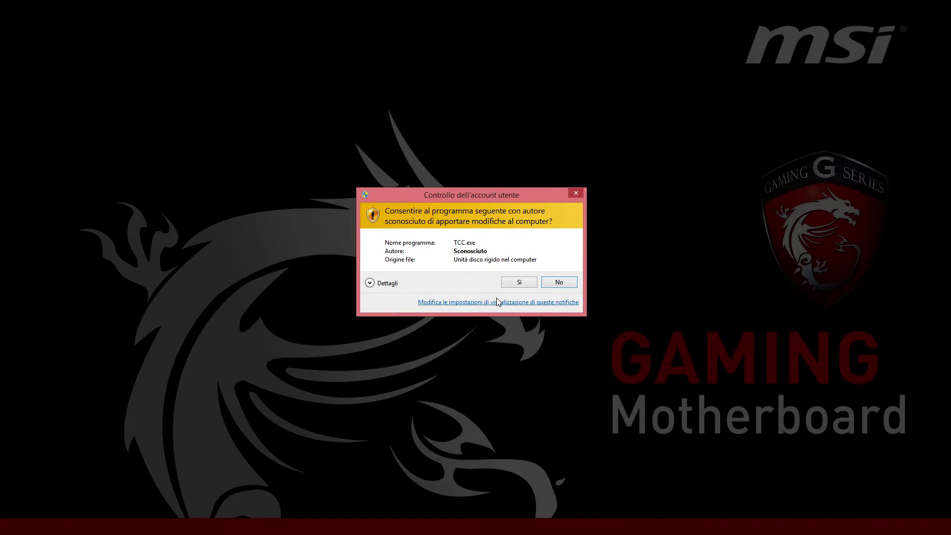
click(518, 283)
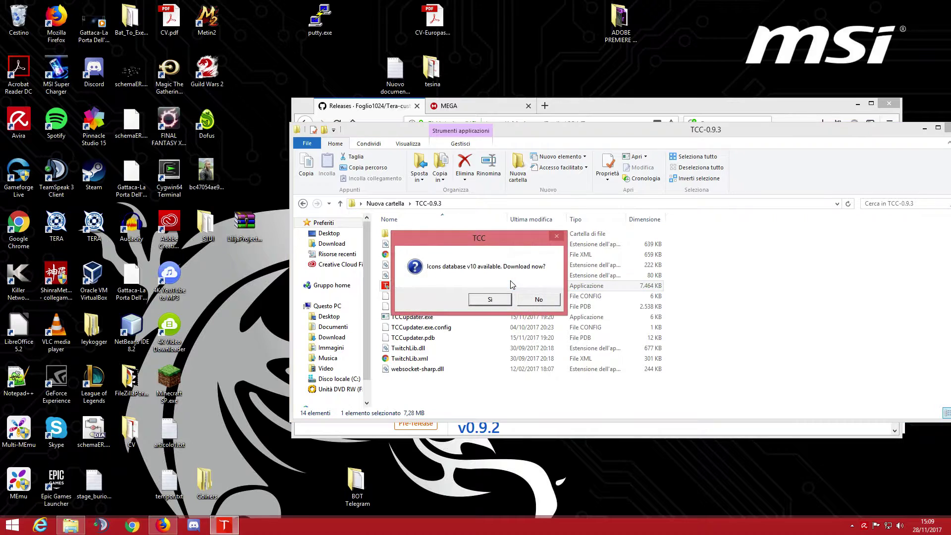
click(496, 299)
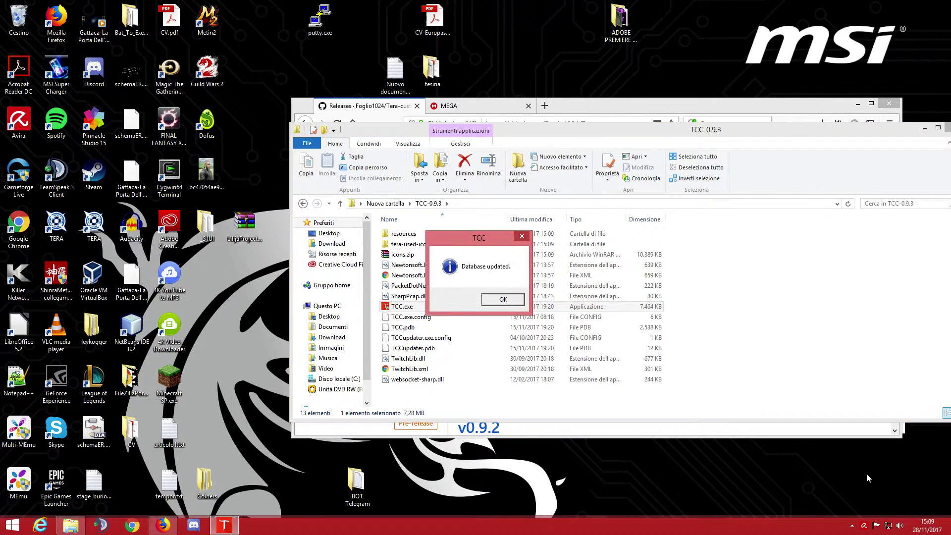
click(505, 301)
Launch TERA with administrator permission, start the game and enter the world with the first character while TCC is running
double_click(52, 229)
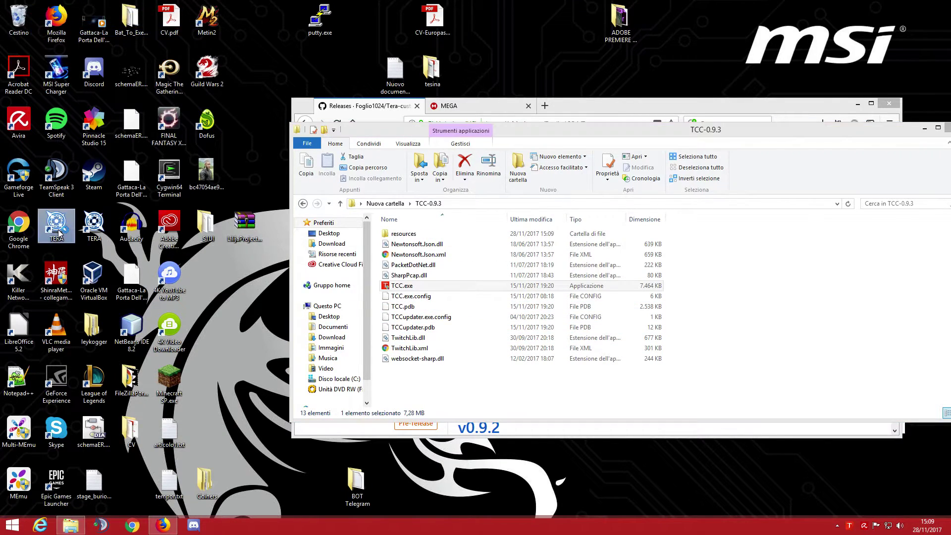
click(519, 282)
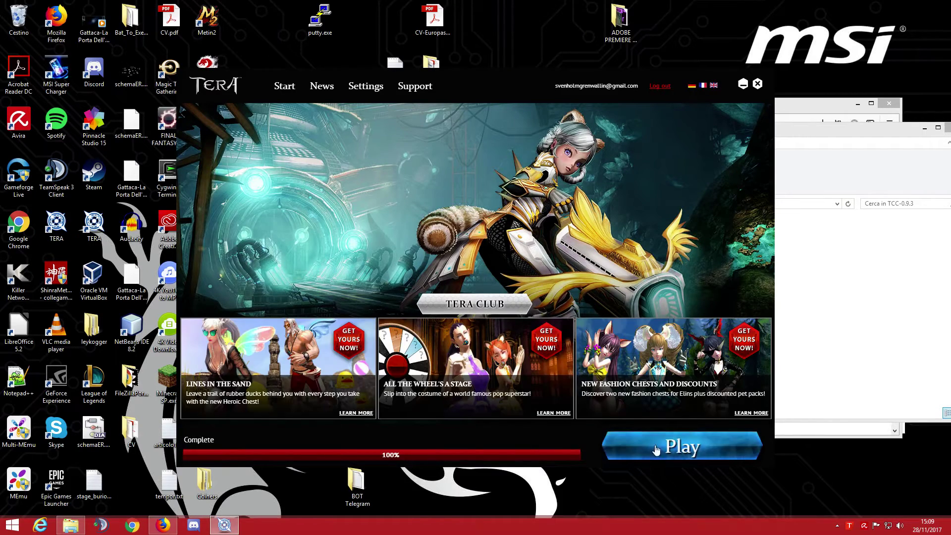
click(653, 436)
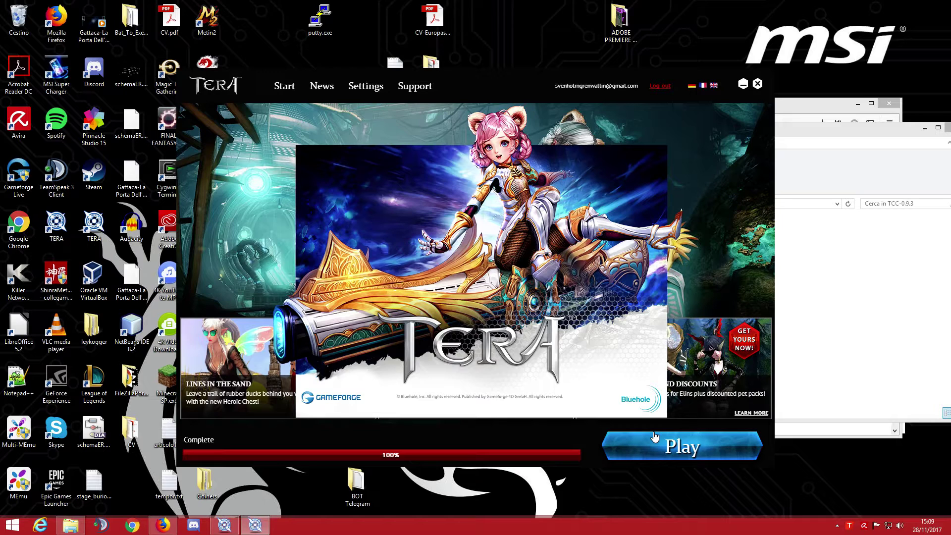
click(655, 437)
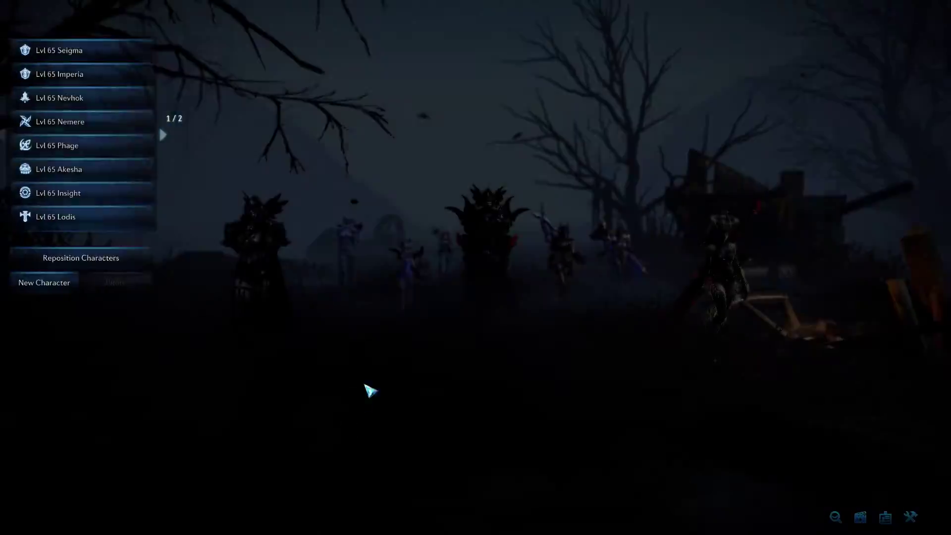
click(476, 495)
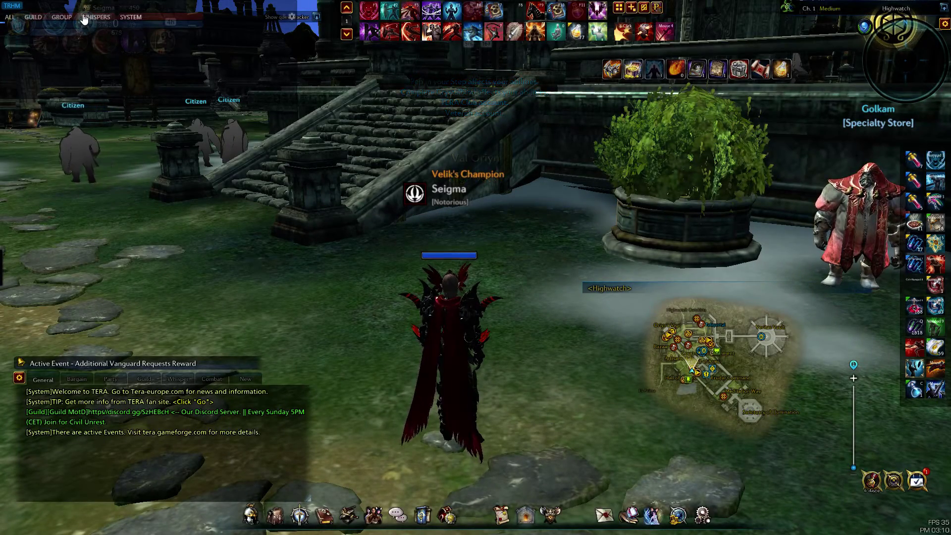
Switch the TCC chat window's channel tab and move the window away from the screen corner, over the stairs in Highwatch
click(30, 17)
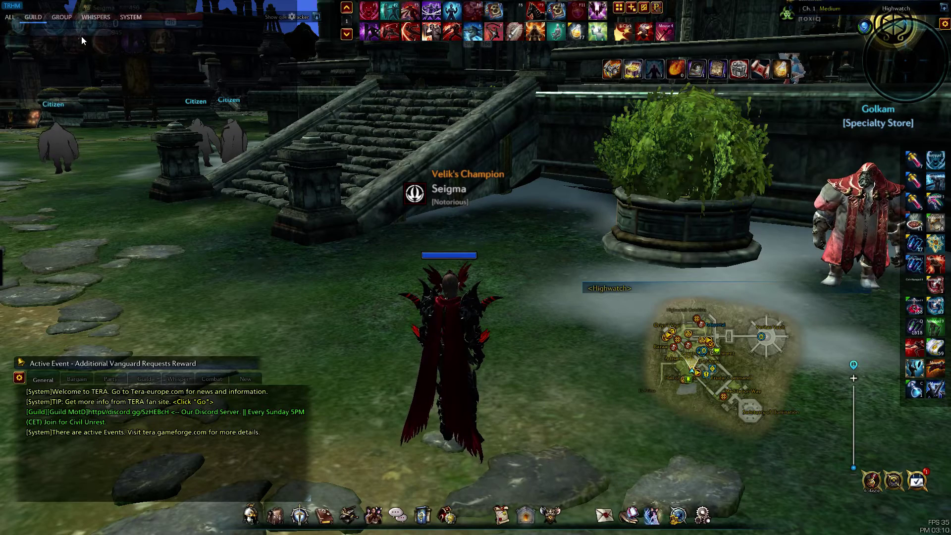
drag(188, 0, 188, 33)
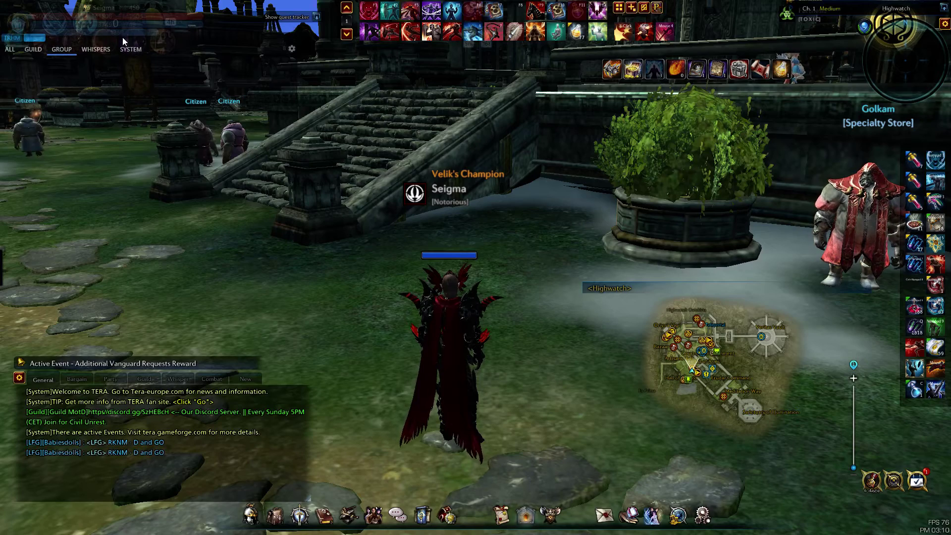
drag(82, 39, 378, 132)
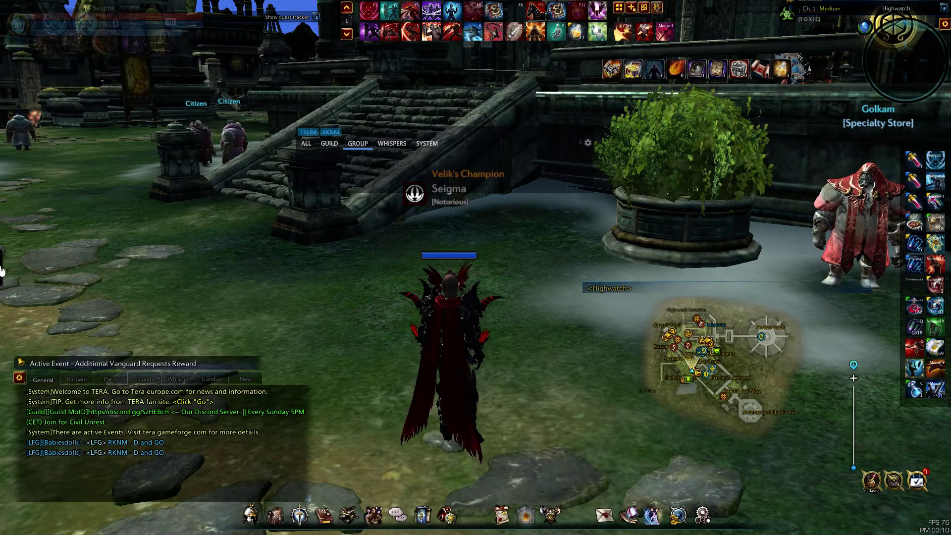
Open the TCC settings, move them clear of the screen corner and disable the chat window, accepting the restart notice
click(8, 277)
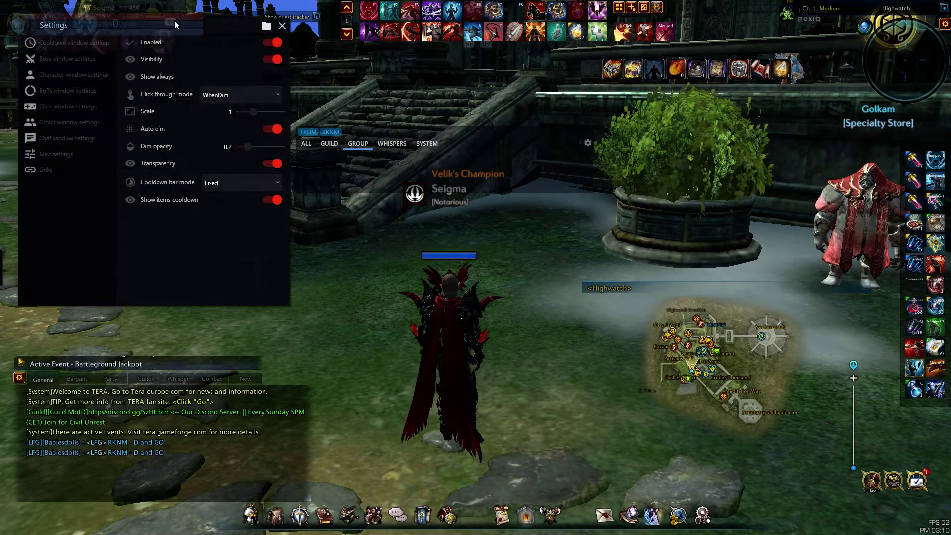
drag(224, 35, 273, 193)
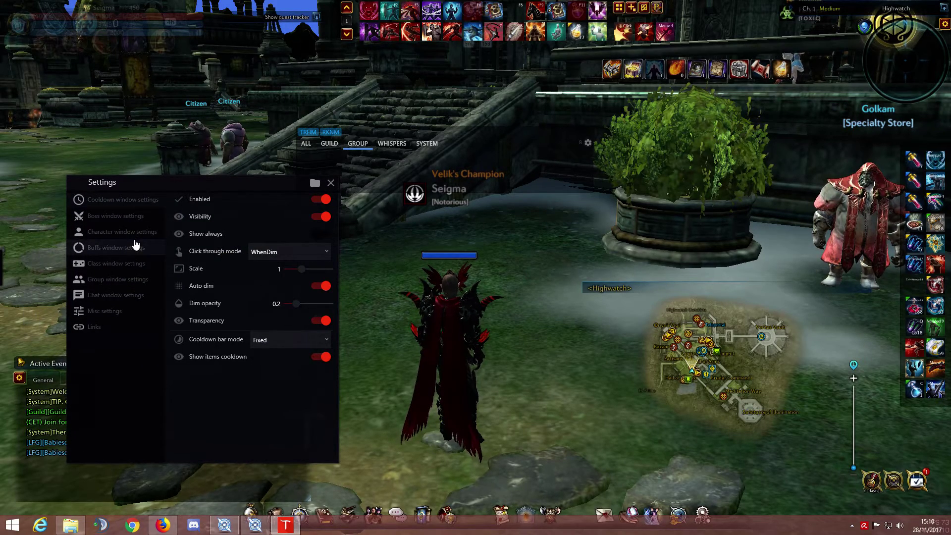
click(102, 296)
click(322, 200)
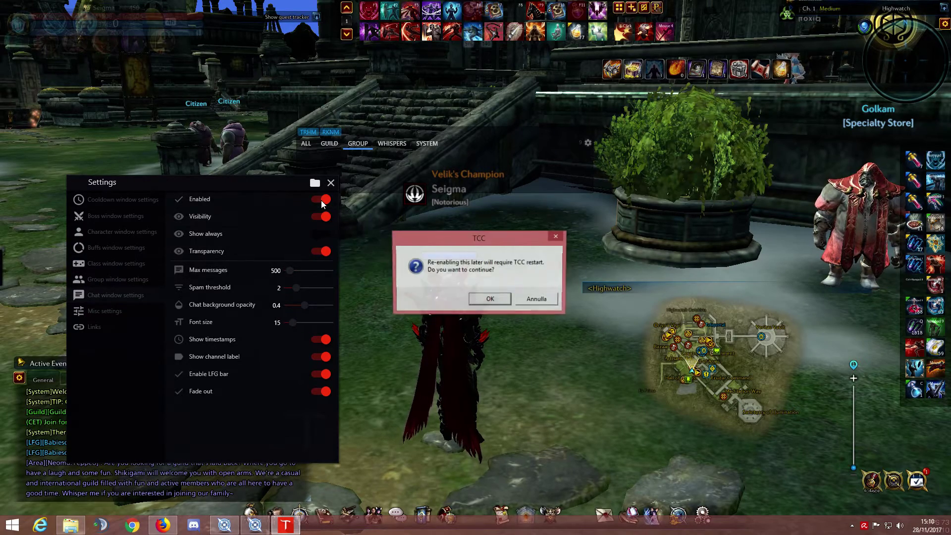
click(505, 301)
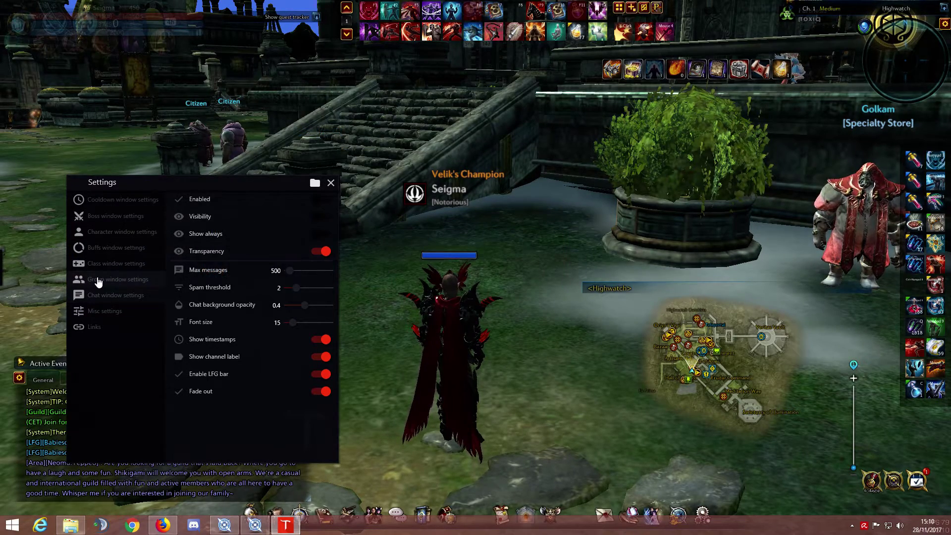
Disable the cooldown window in the TCC settings and accept the restart notice
click(109, 201)
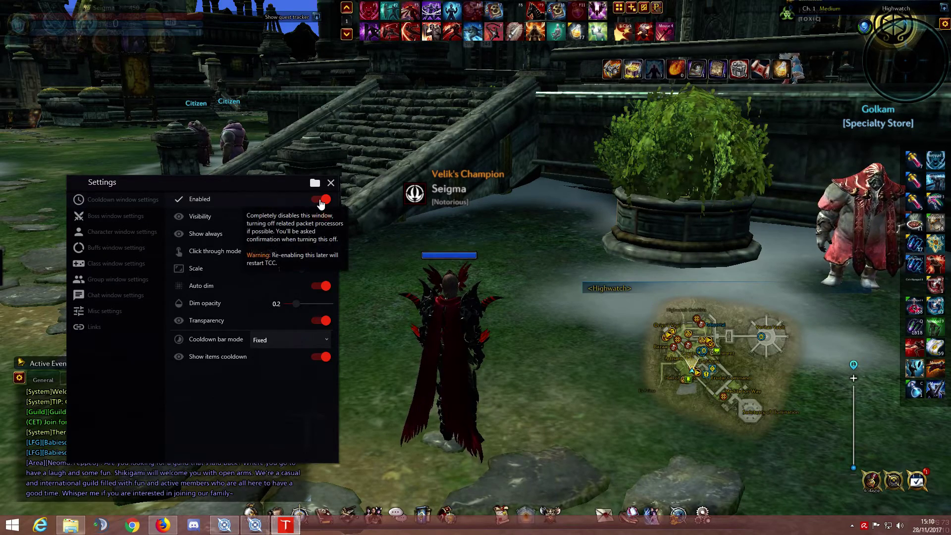
click(322, 200)
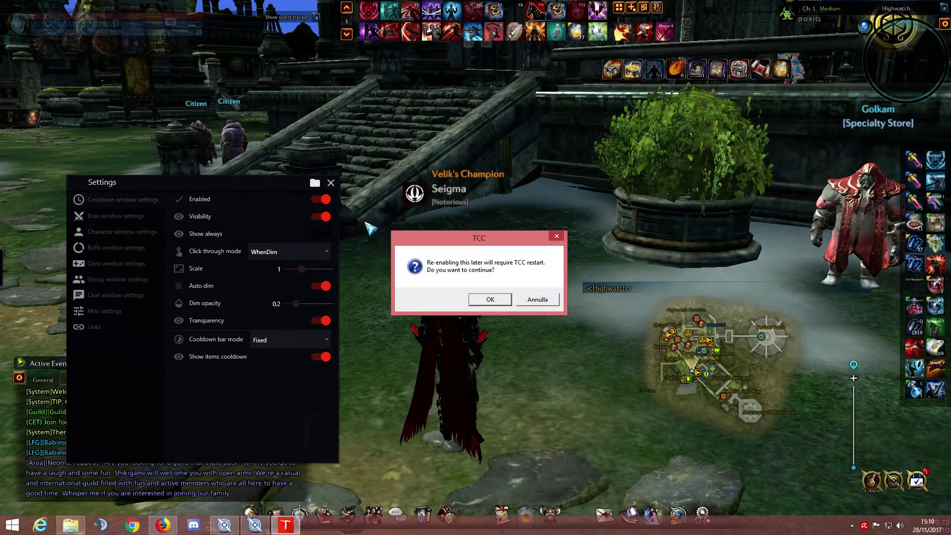
click(492, 303)
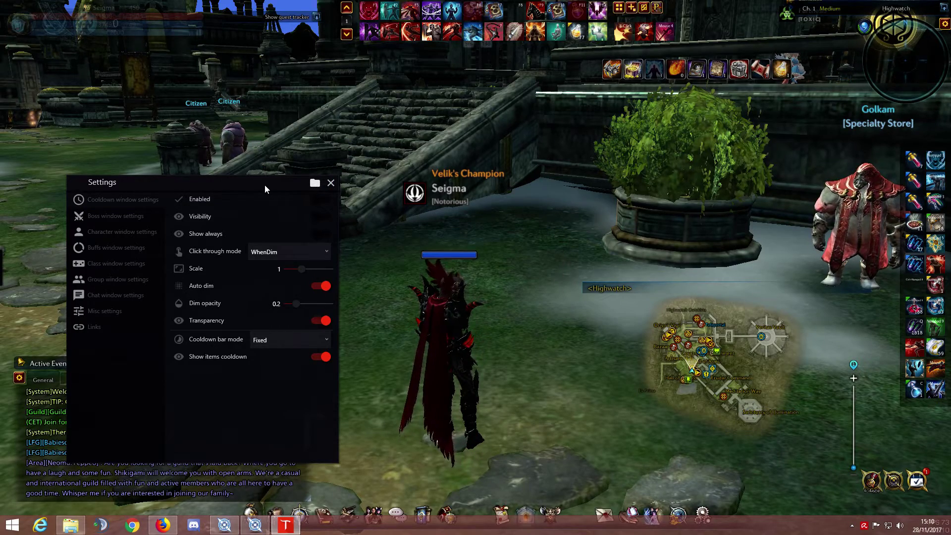
Move the TCC settings closer to the screen centre and review the boss window settings
drag(264, 189, 359, 199)
click(232, 226)
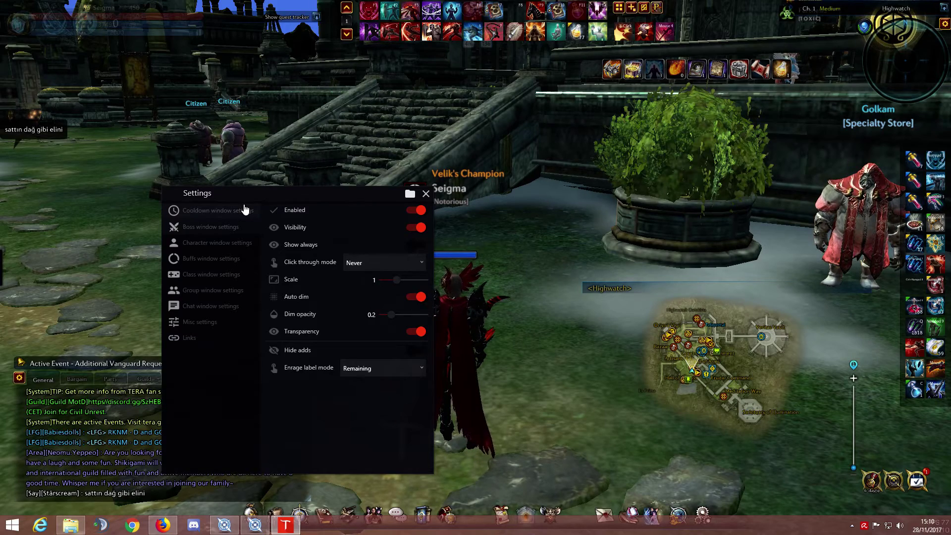
mouse_move(303, 194)
mouse_down()
mouse_move(432, 231)
mouse_move(316, 201)
mouse_up()
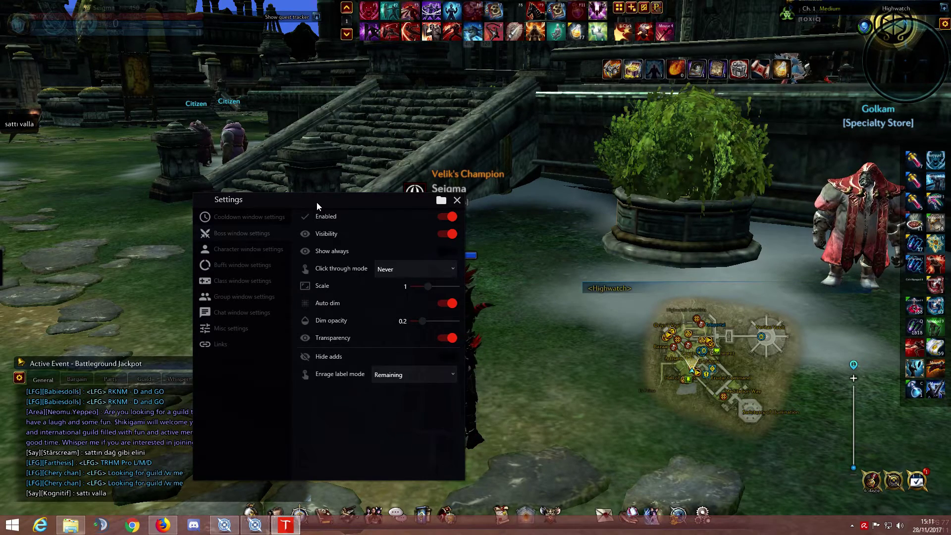
Set the TCC character window's click through mode to Never and move its bars to just below the character
click(246, 248)
click(247, 240)
click(244, 249)
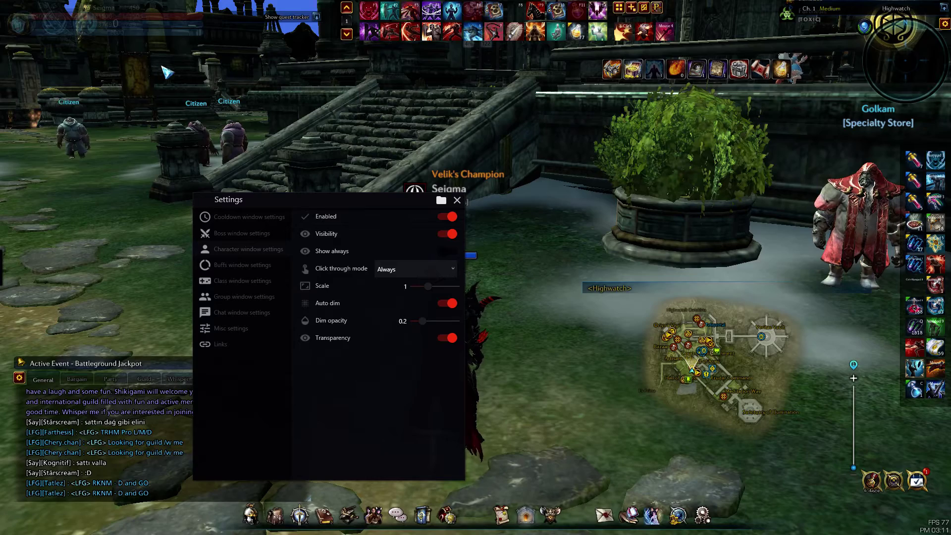
click(390, 271)
click(392, 281)
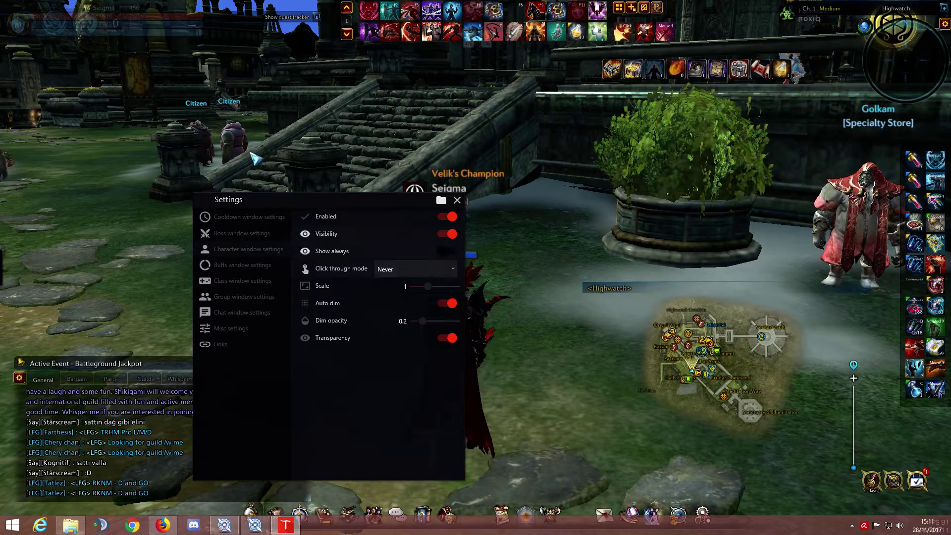
drag(75, 21, 443, 452)
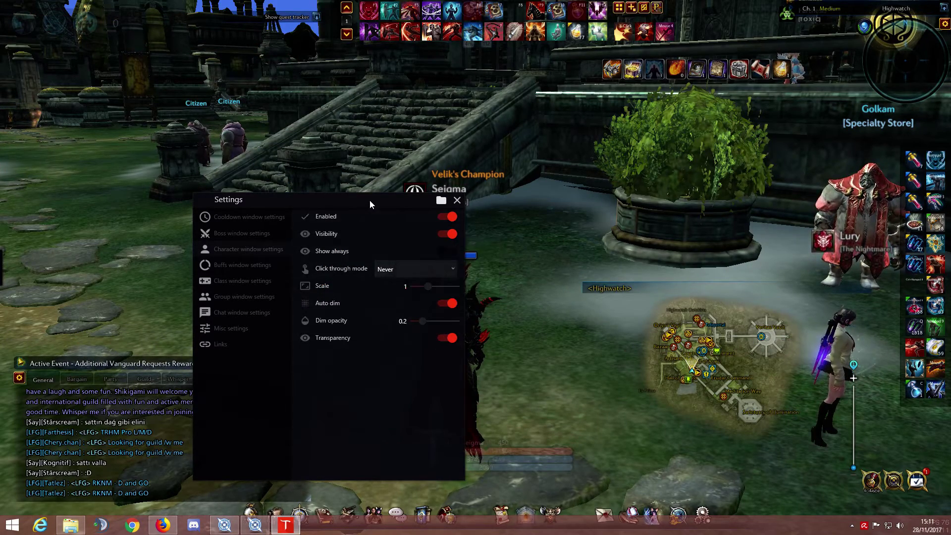
Set the TCC character window's scale to 1.25 and nudge its bars slightly lower, keeping the settings window clear of them
drag(370, 200, 344, 120)
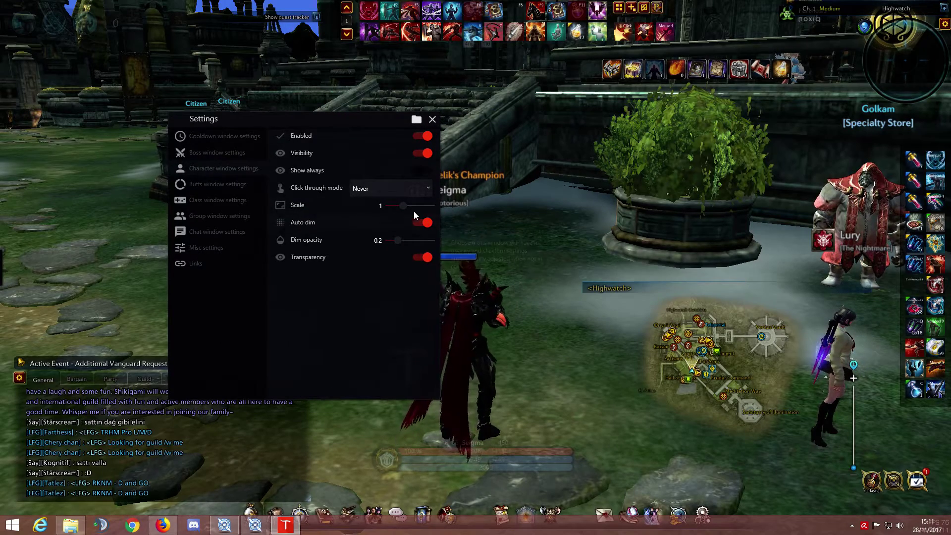
mouse_move(459, 464)
mouse_down()
mouse_move(429, 462)
mouse_move(458, 471)
mouse_up()
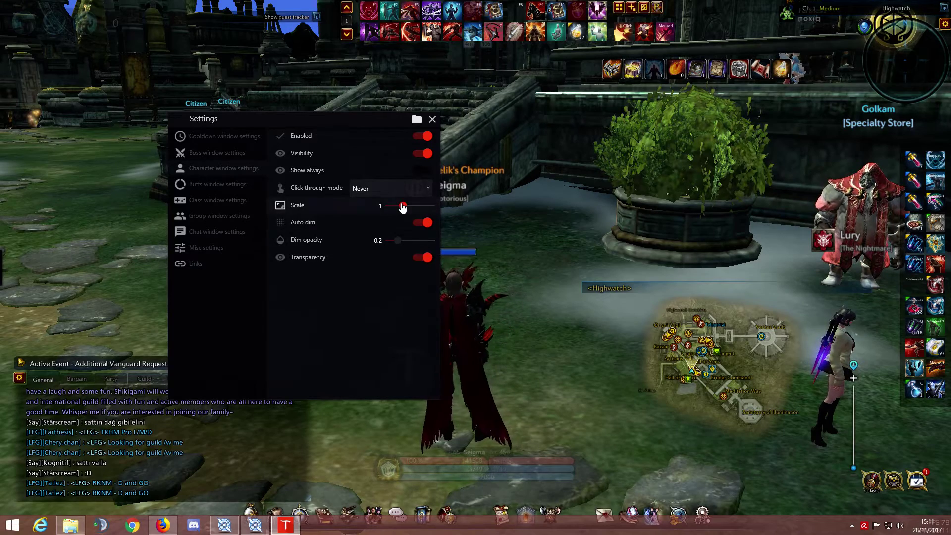
drag(403, 206, 399, 206)
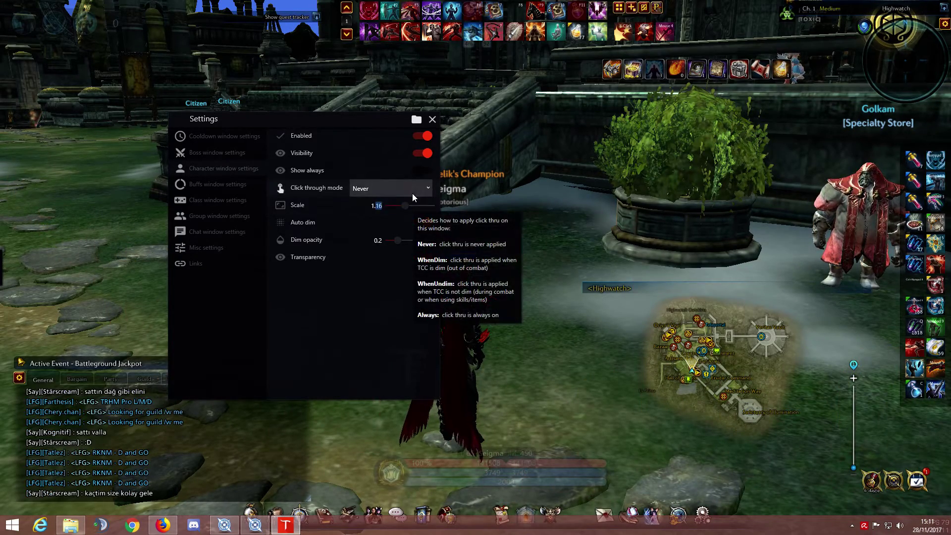
key(BackSpace)
key(BackSpace)
text(25)
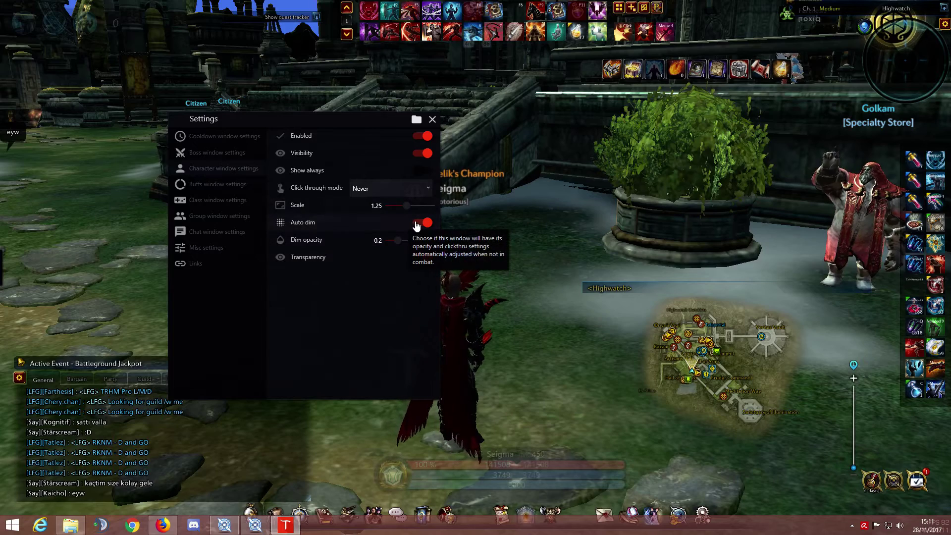
Set the character window's dim opacity to 0.5
drag(379, 119, 394, 109)
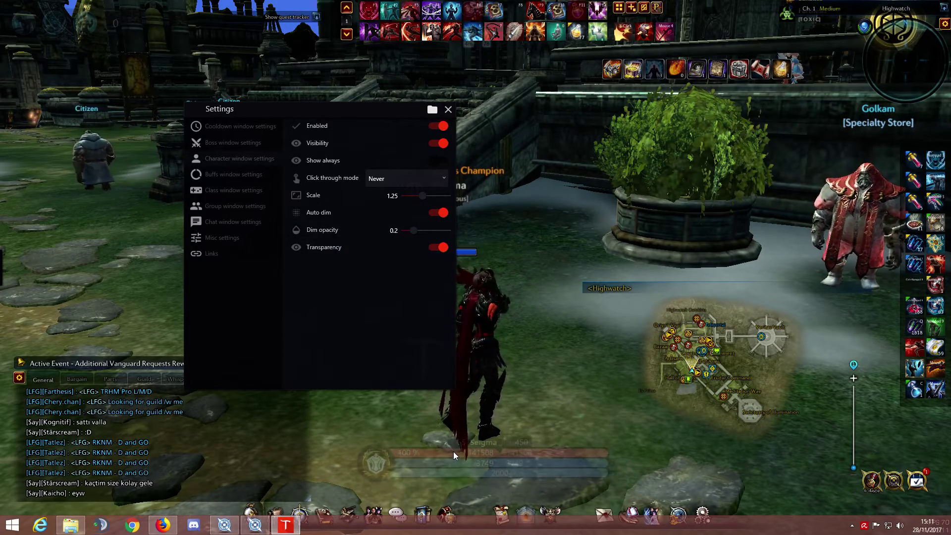
drag(413, 231, 427, 233)
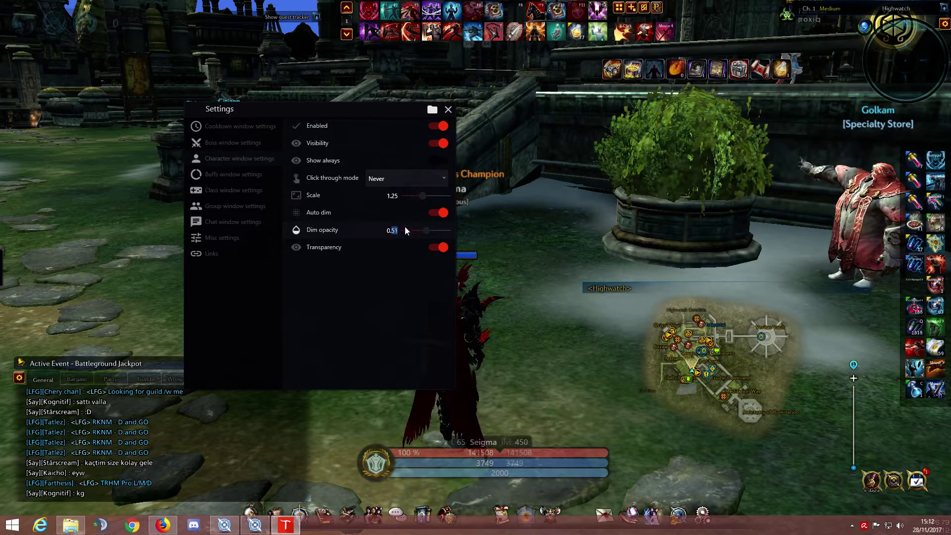
text(5)
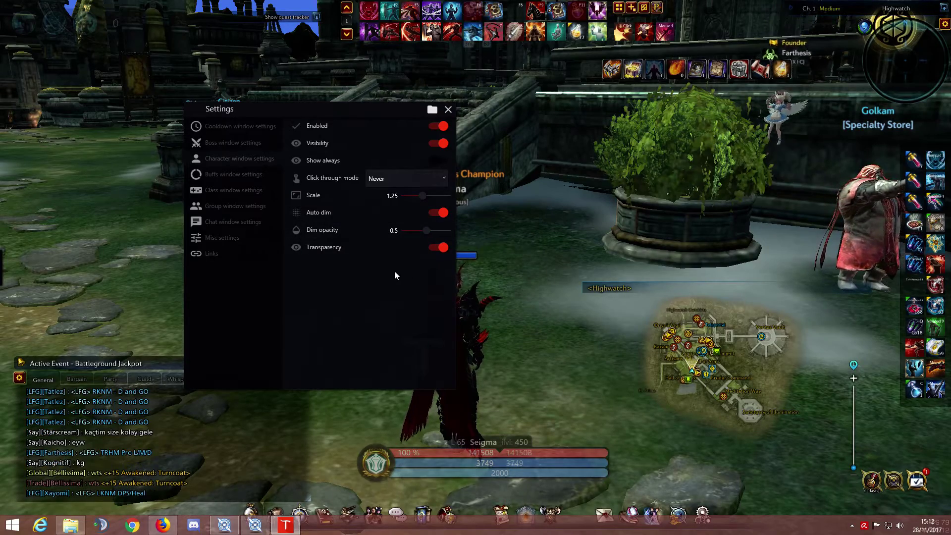
Set the buffs window's click through mode to Never and its direction to LeftToRight
click(245, 175)
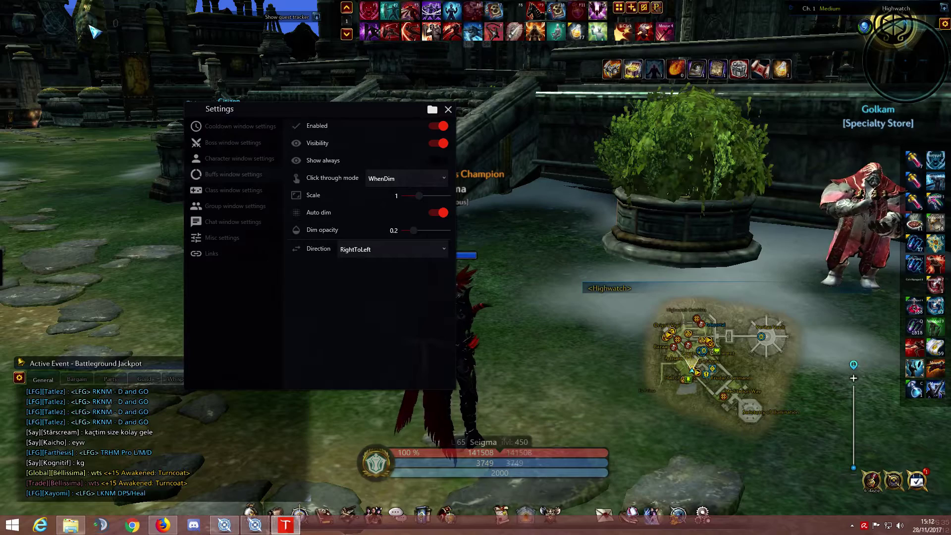
click(394, 180)
click(390, 196)
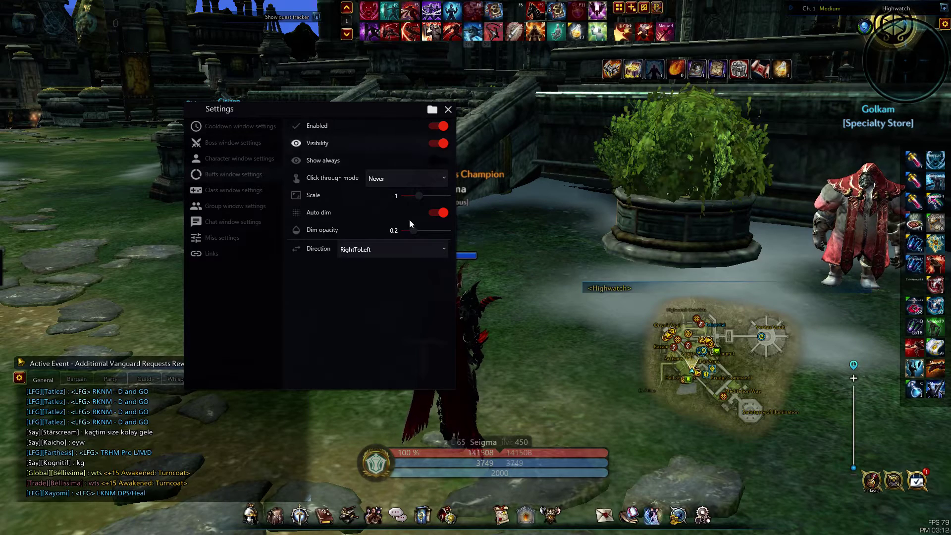
click(366, 174)
click(375, 179)
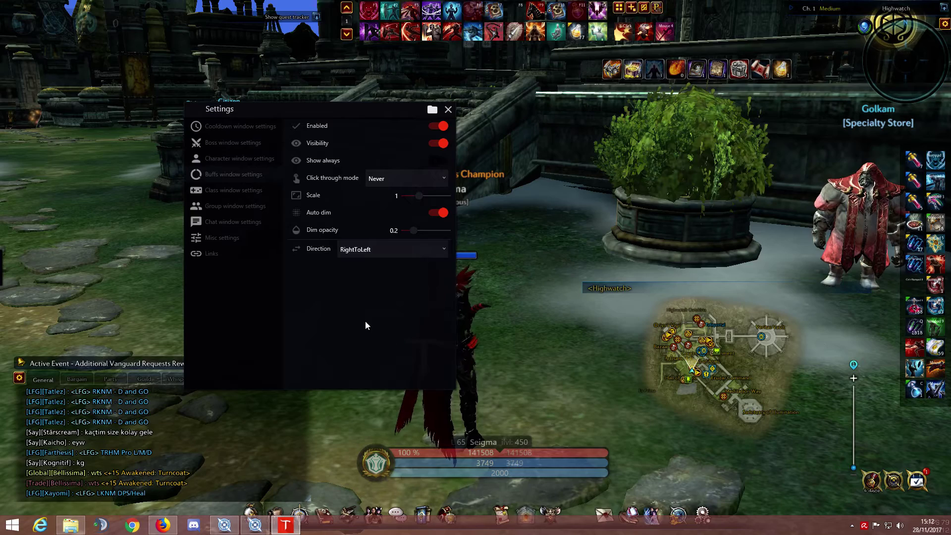
click(367, 251)
click(359, 263)
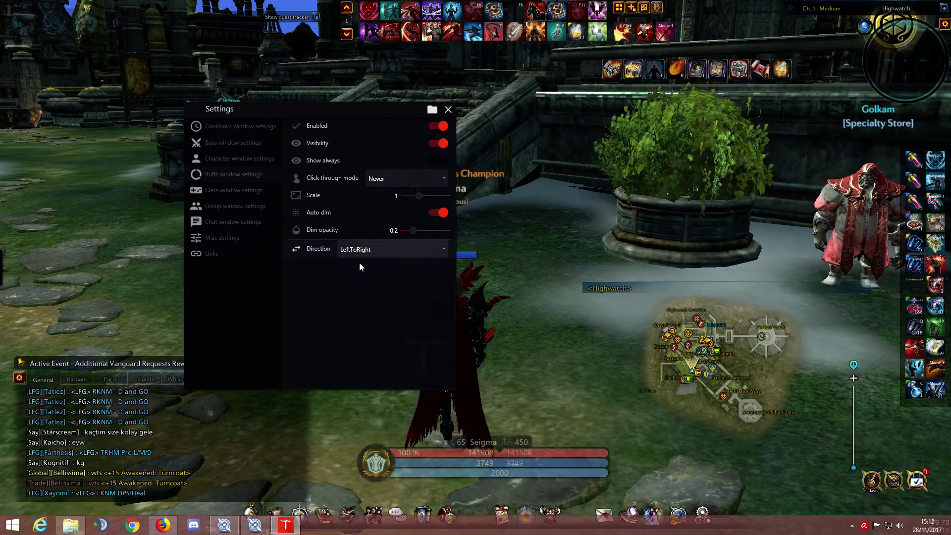
Try the RightToLeft direction for the buffs window and switch back to LeftToRight
drag(359, 108, 310, 176)
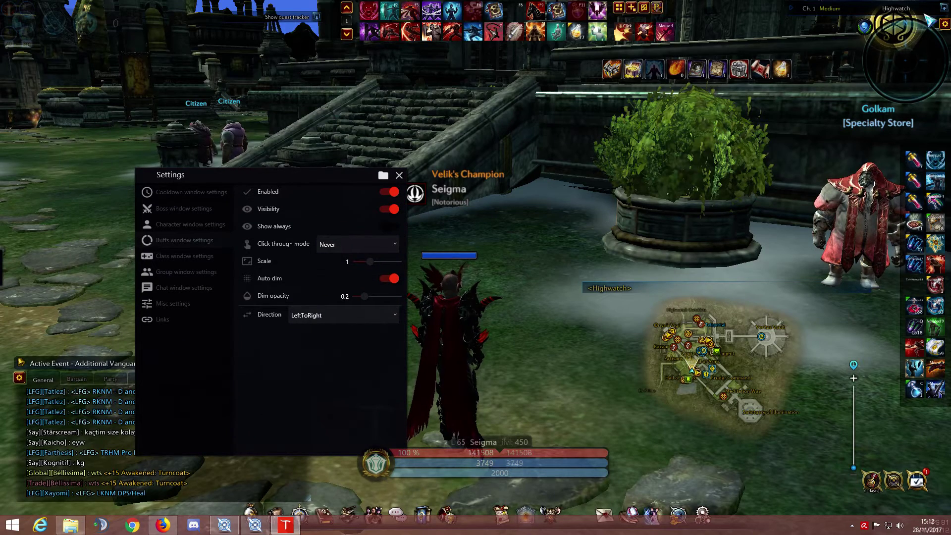
click(895, 47)
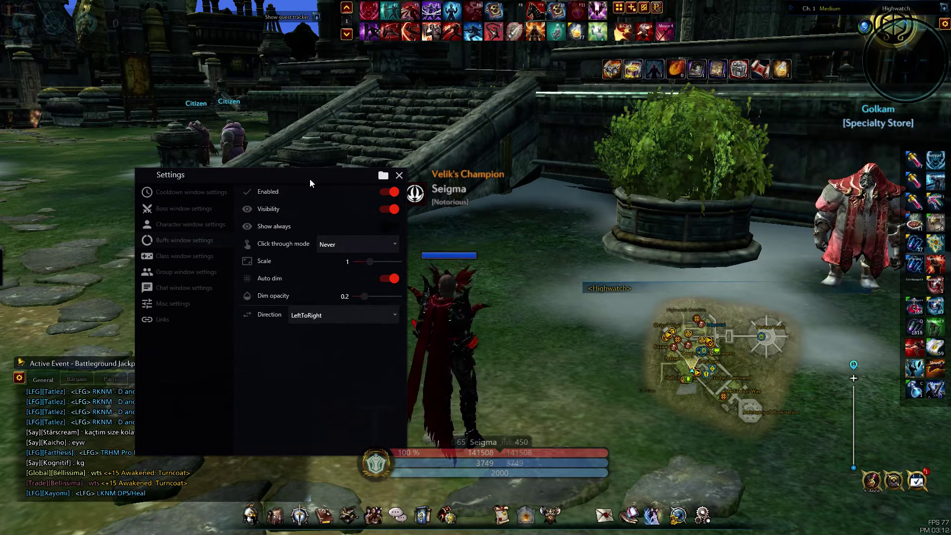
drag(310, 178, 358, 113)
click(394, 249)
click(361, 271)
click(361, 254)
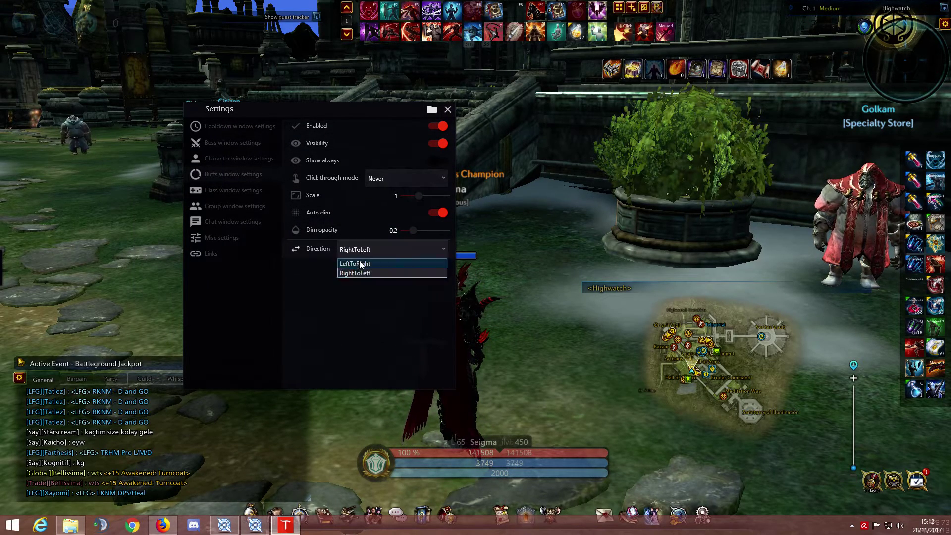
click(358, 266)
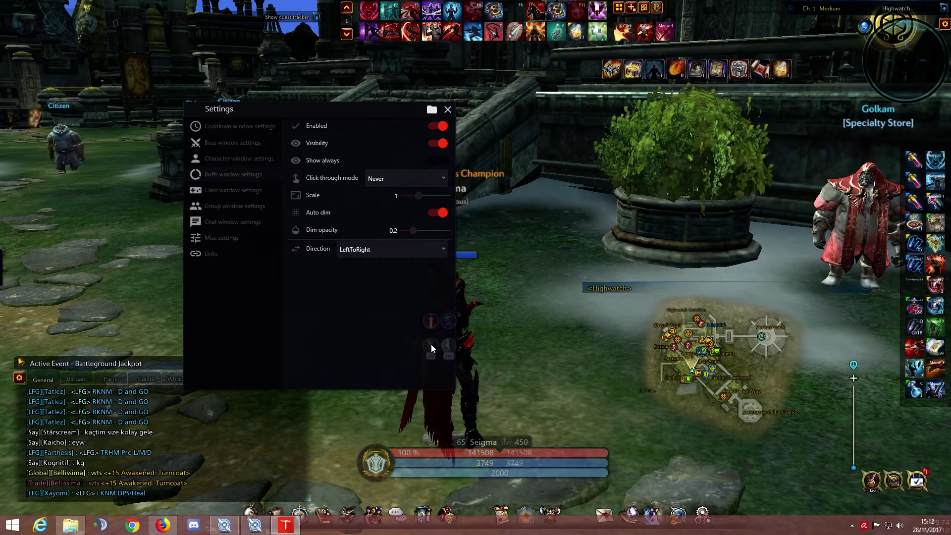
Move the settings window higher, set the buffs dim opacity to 0.5 and compare the RightToLeft direction with LeftToRight, keeping LeftToRight
drag(378, 108, 368, 41)
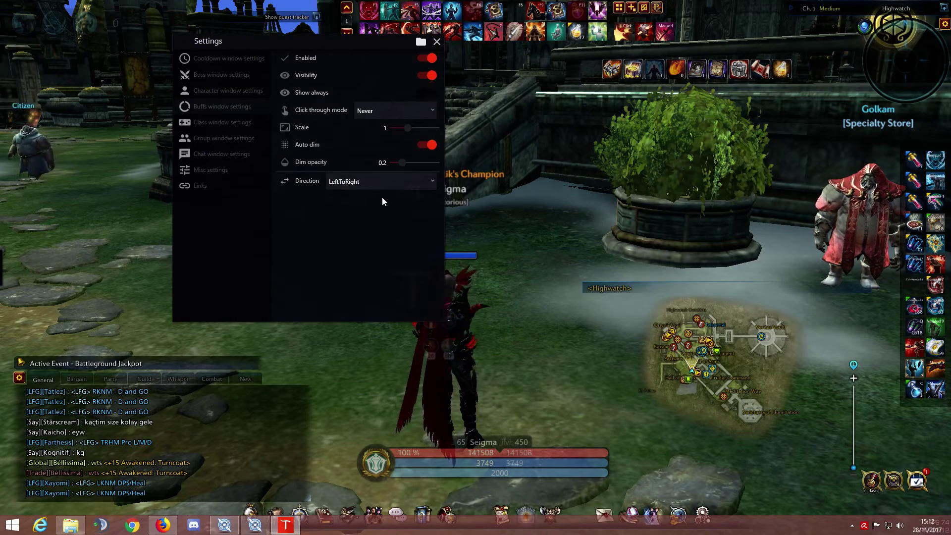
drag(402, 163, 415, 165)
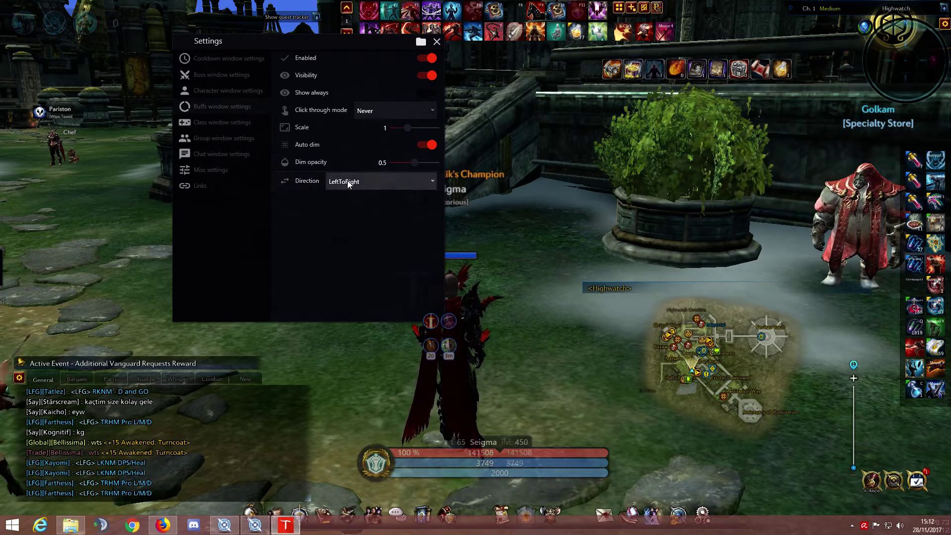
click(393, 183)
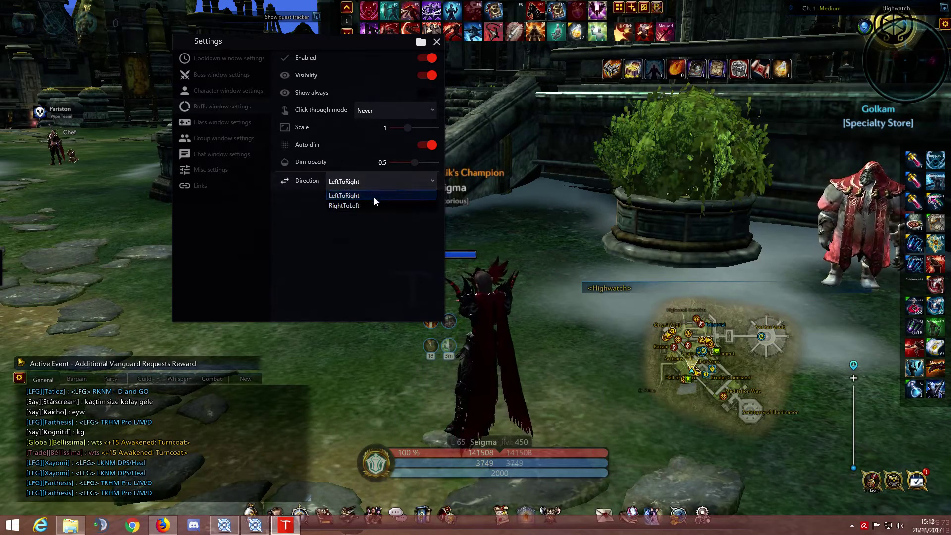
click(364, 206)
click(369, 184)
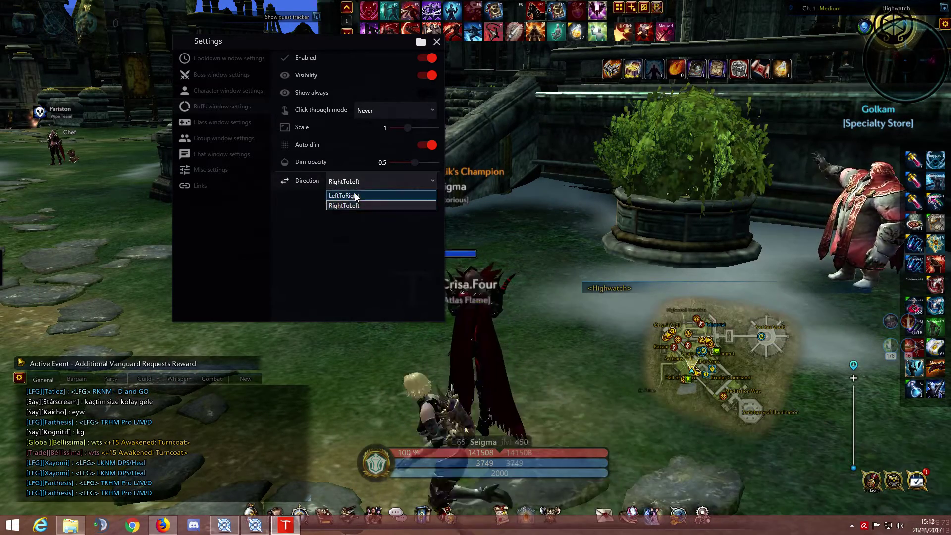
click(347, 196)
Place the buff icons just above the left end of the character bars and shift the bars slightly down and left
mouse_move(431, 322)
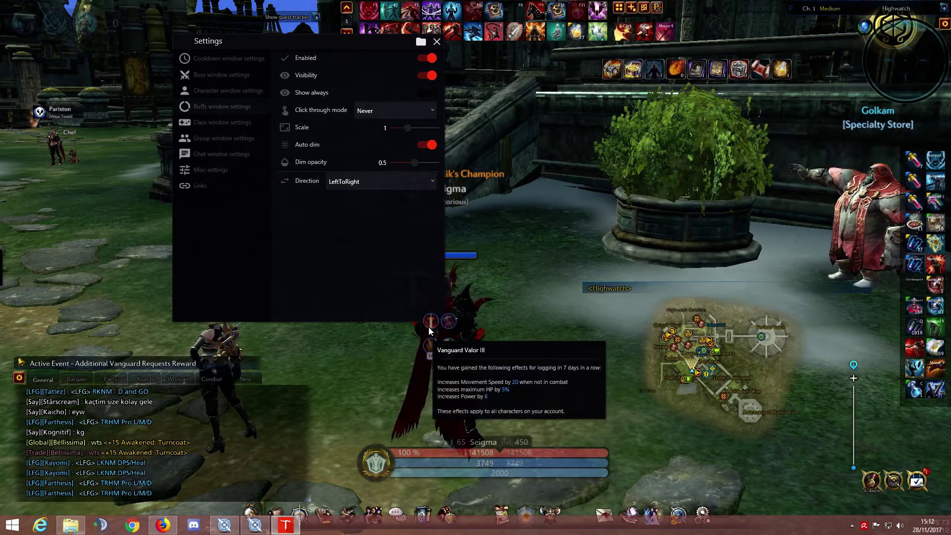
drag(434, 322, 372, 376)
drag(421, 453, 406, 462)
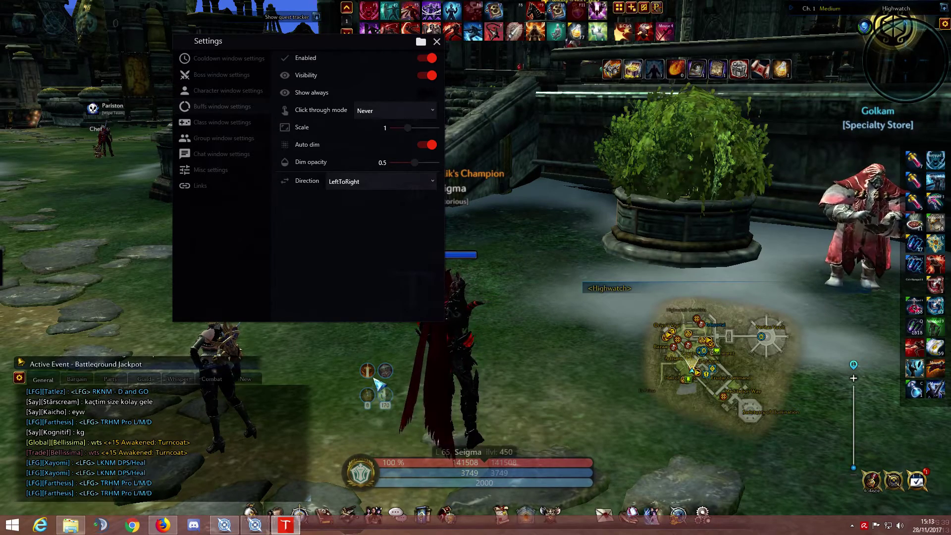
drag(376, 381, 352, 380)
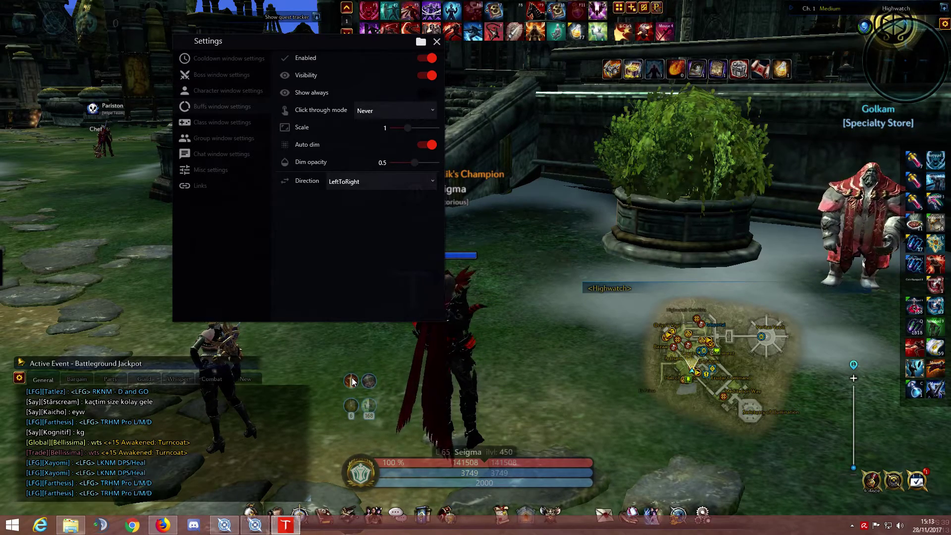
Set the click through mode to Always for both the buffs window and the character window
click(386, 111)
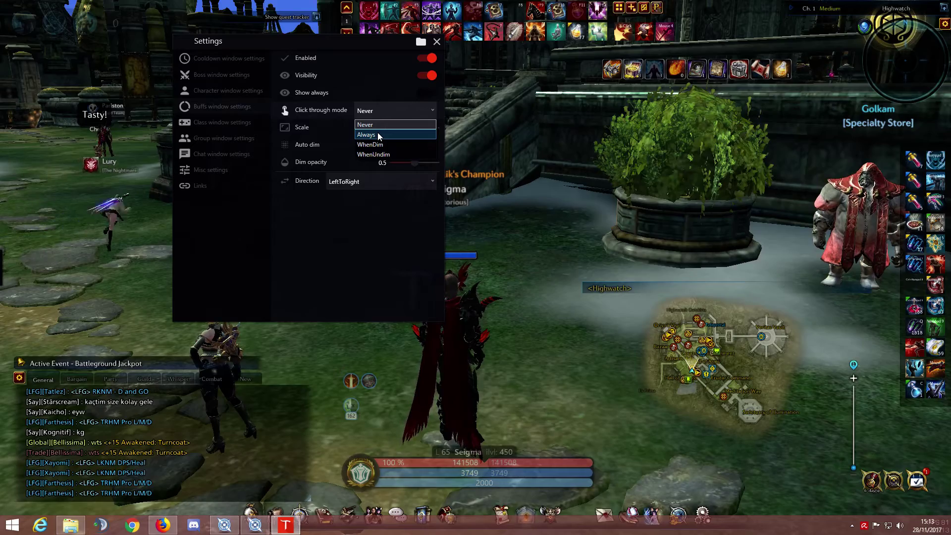
click(377, 133)
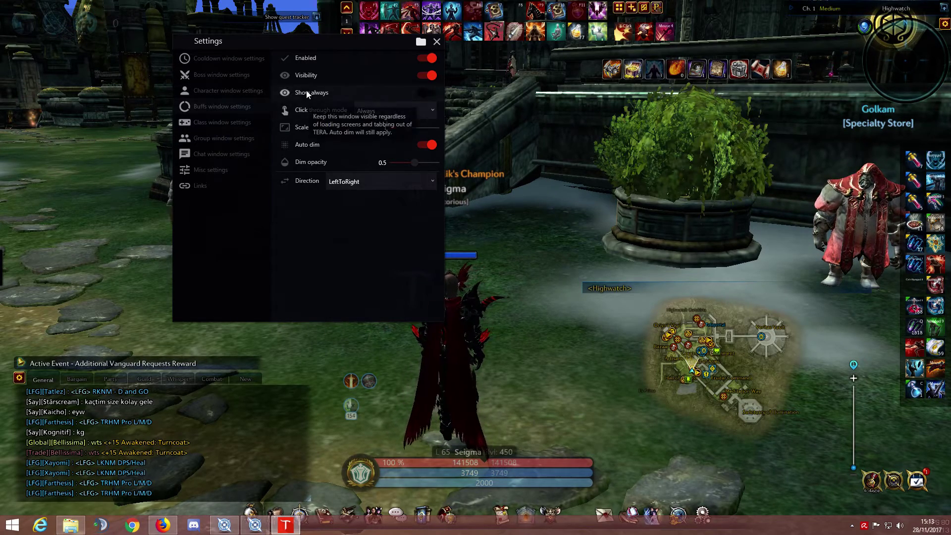
click(222, 97)
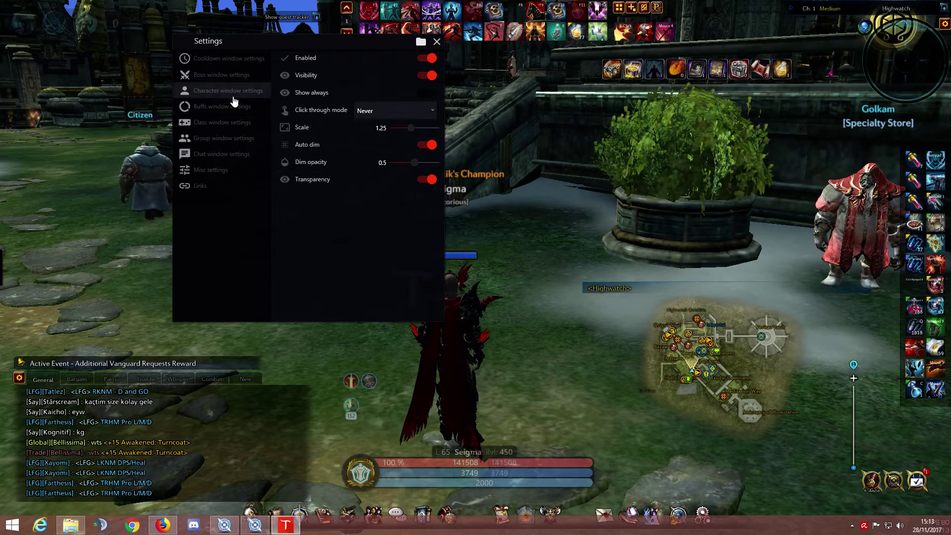
click(394, 109)
click(391, 135)
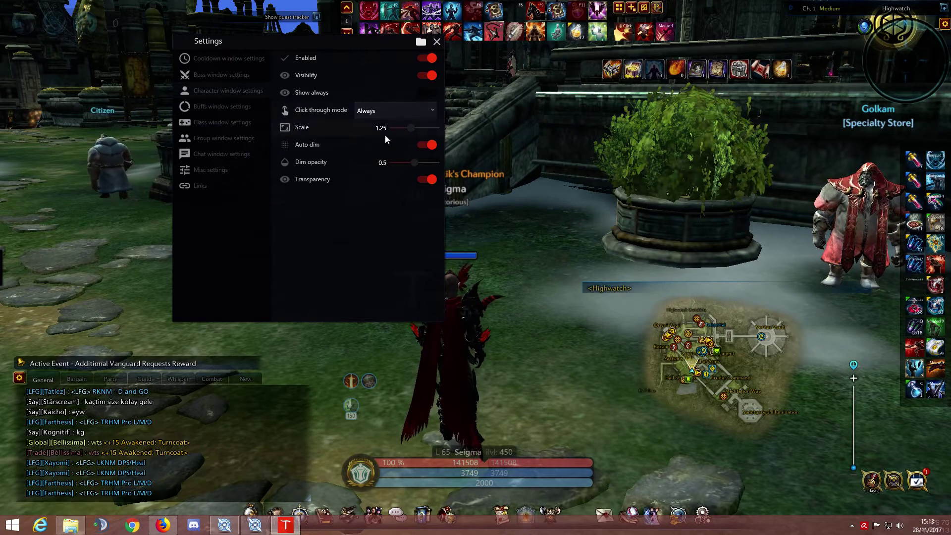
click(230, 107)
click(225, 93)
click(222, 106)
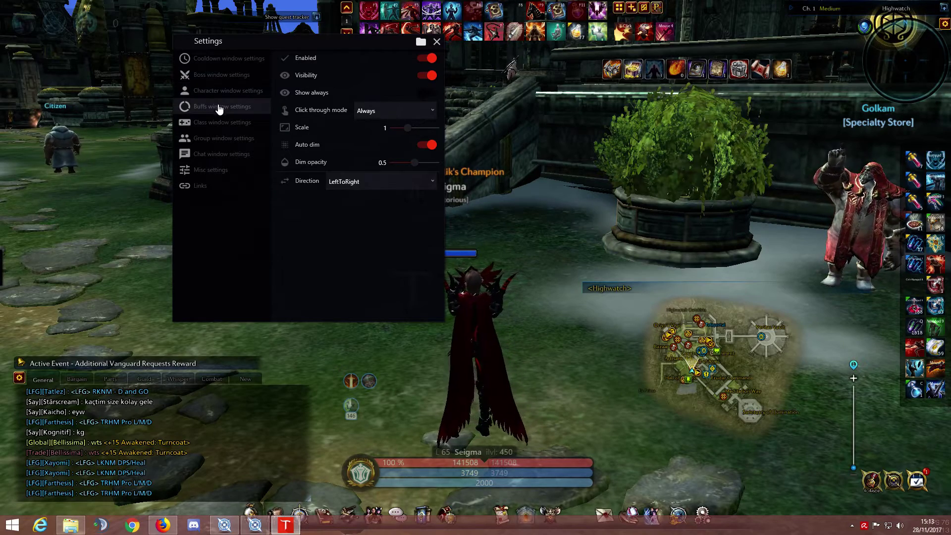
click(223, 92)
click(222, 106)
Switch the character window's click through mode to Never, shift its bars slightly left and restore the mode to Always
click(224, 93)
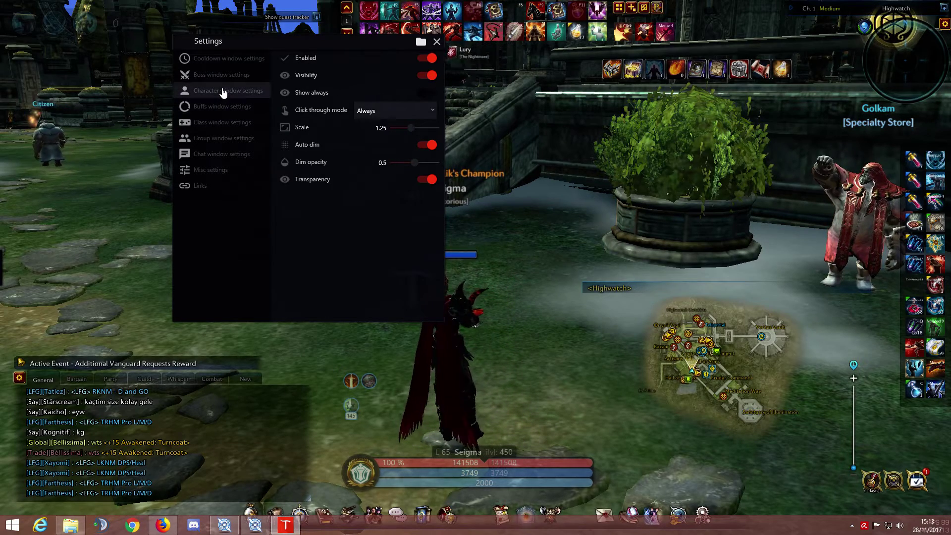
click(397, 115)
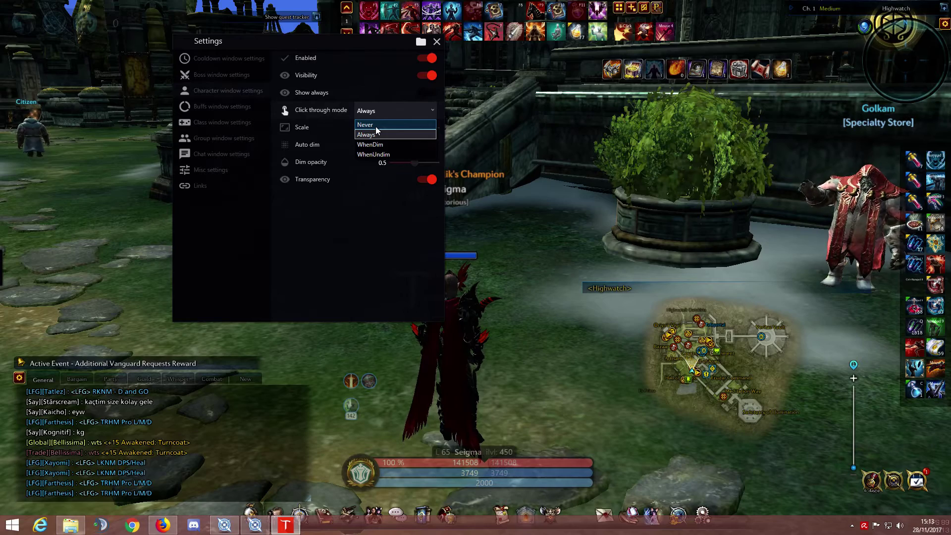
click(376, 126)
click(378, 109)
click(377, 109)
click(377, 109)
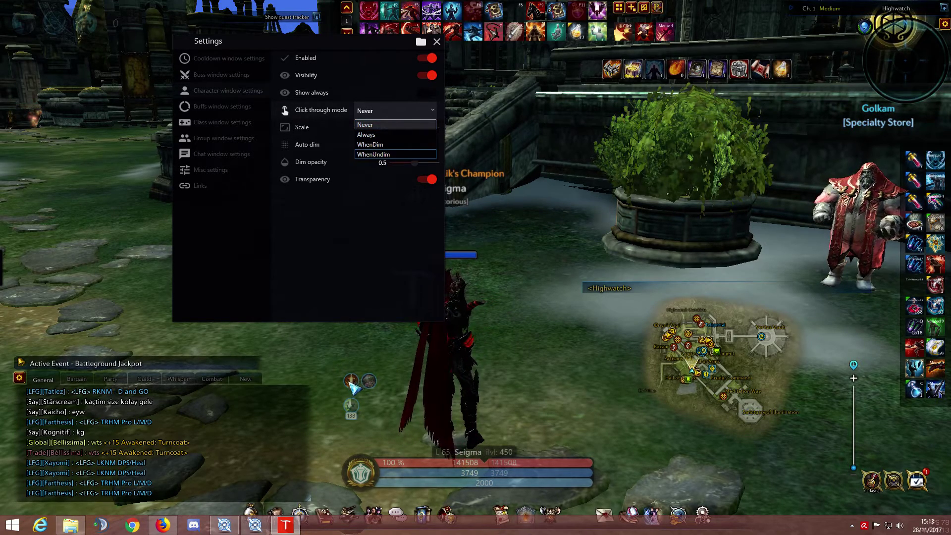
click(373, 455)
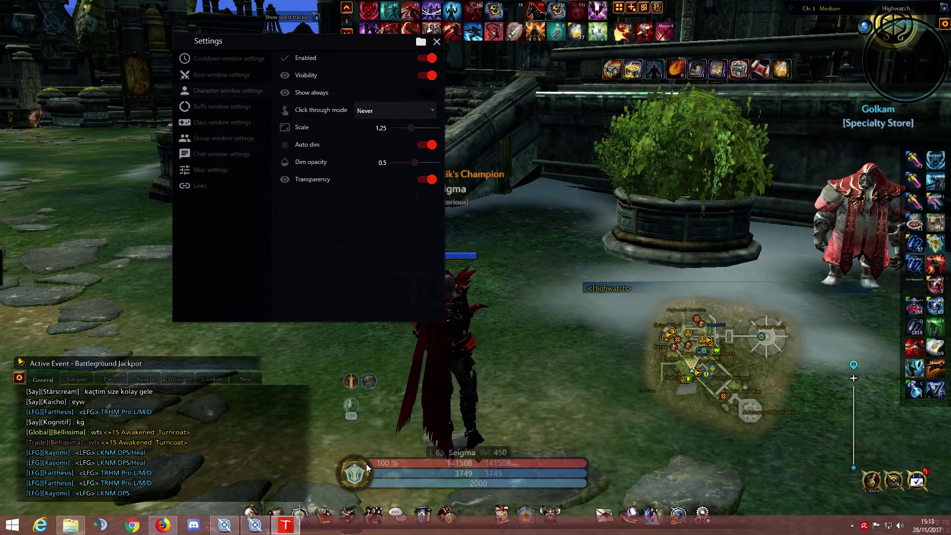
click(378, 110)
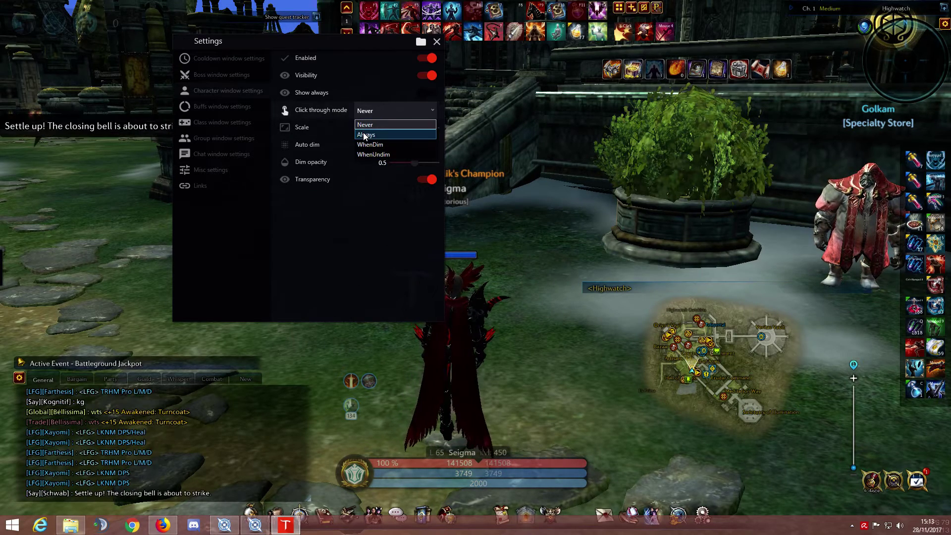
click(364, 132)
Review the character, buffs and class window settings and proceed to the group window settings
click(263, 75)
click(221, 92)
click(221, 107)
click(220, 122)
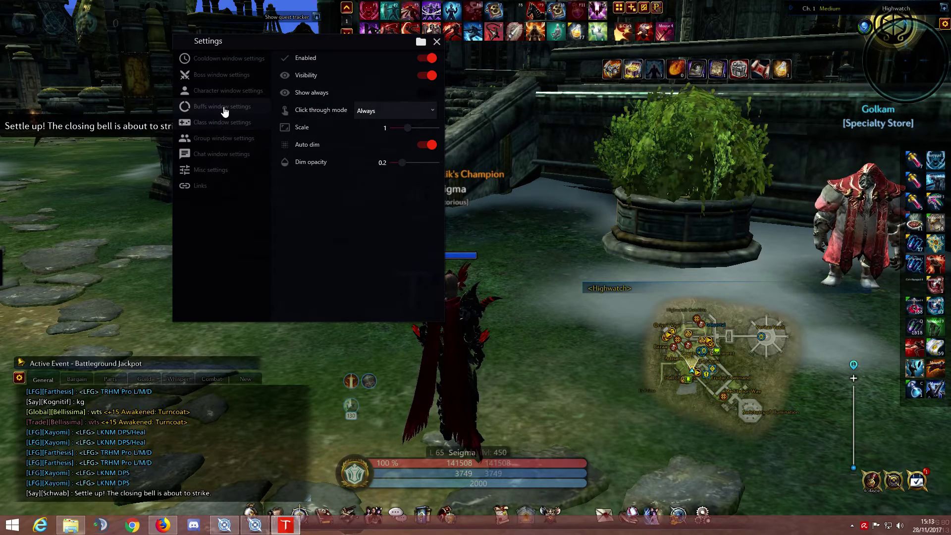
click(223, 107)
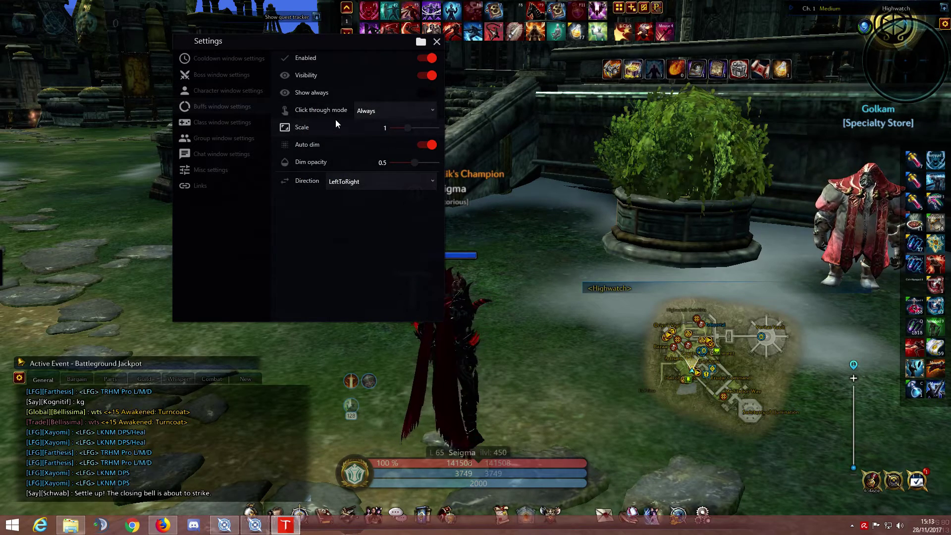
click(229, 123)
click(208, 143)
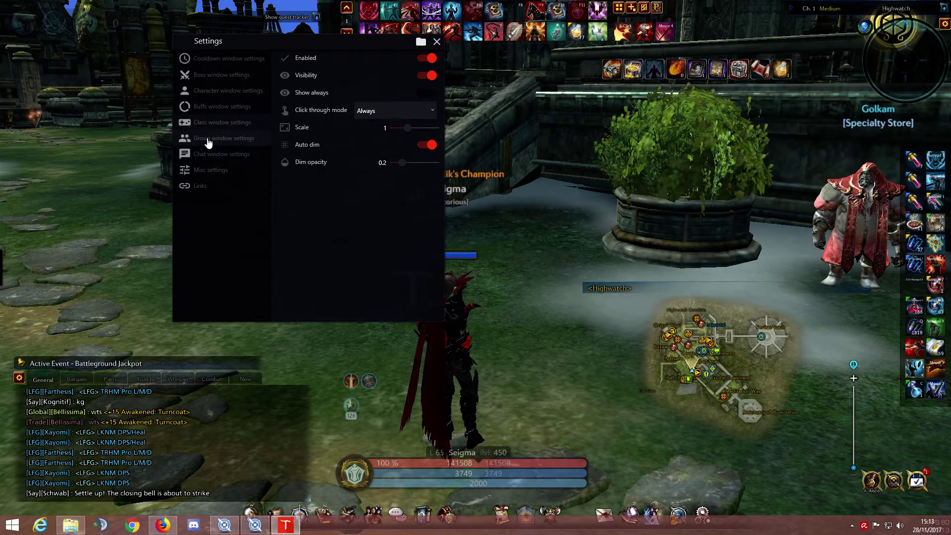
Set the class window's click through mode to Never, its scale to 0.85 and its dim opacity to 0.5
click(385, 112)
click(367, 127)
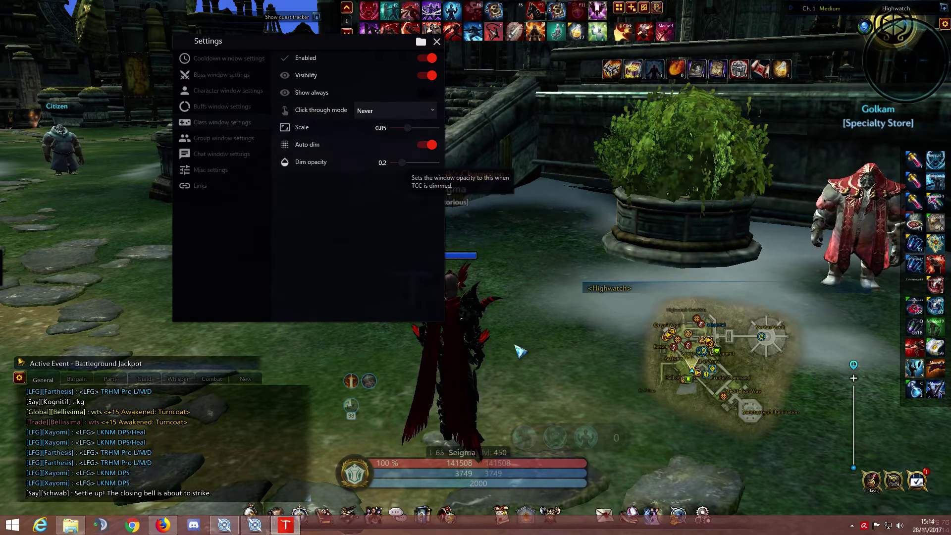
drag(402, 162, 415, 165)
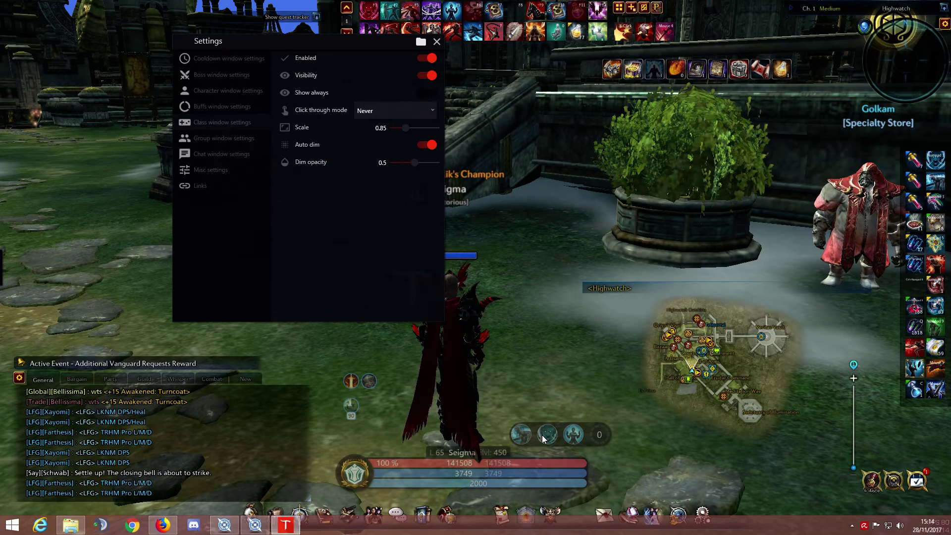
Place the class icons just above the right end of the character bars and set the class window's click through mode to Always
drag(550, 432, 548, 444)
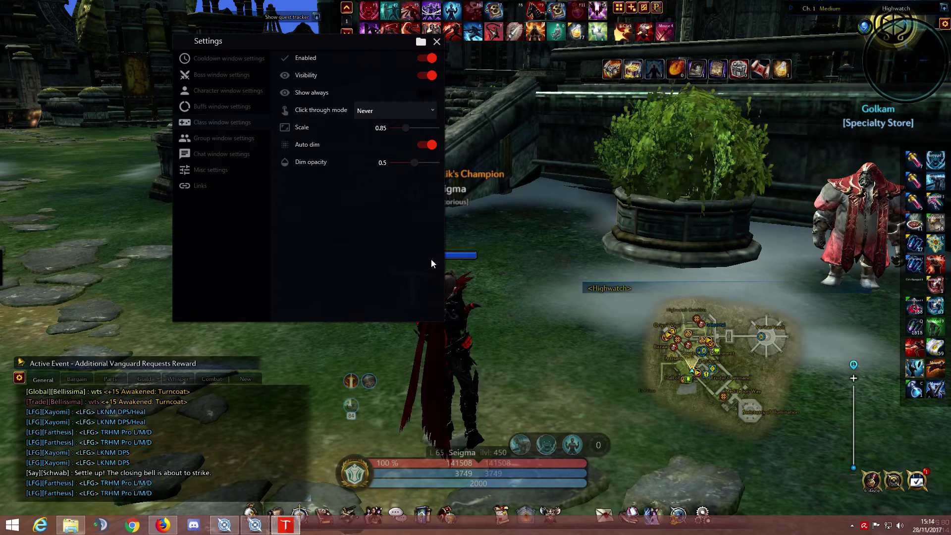
mouse_move(312, 169)
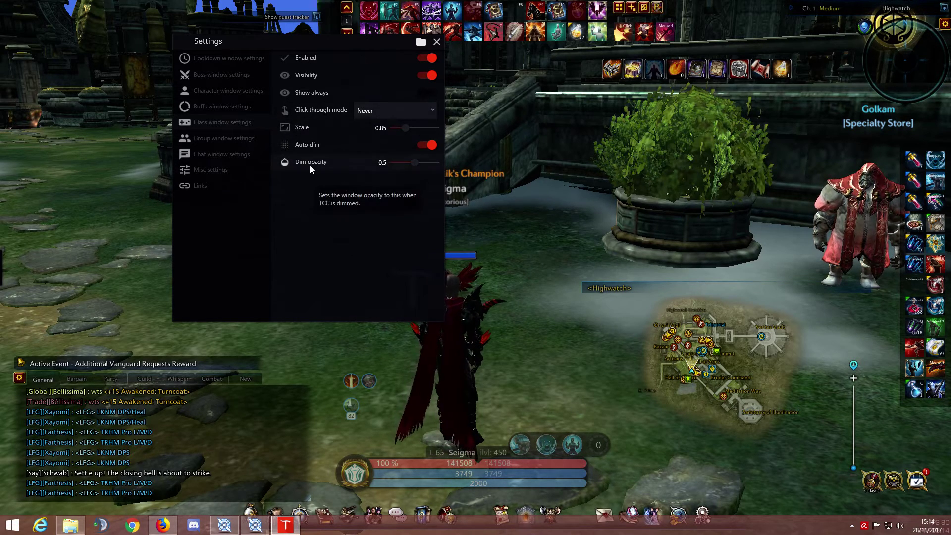
click(385, 111)
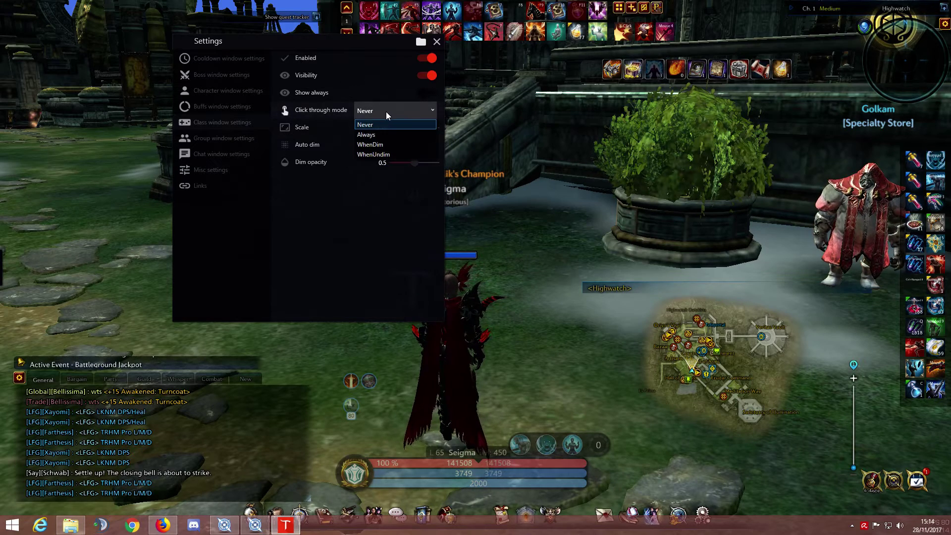
click(373, 134)
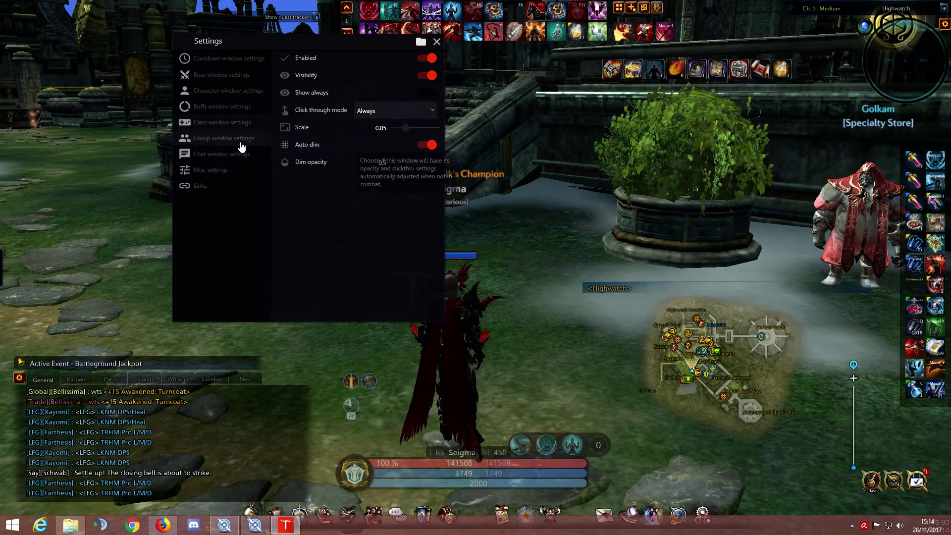
Examine the group window and chat window settings and move the Settings window towards the middle of the game view
click(215, 138)
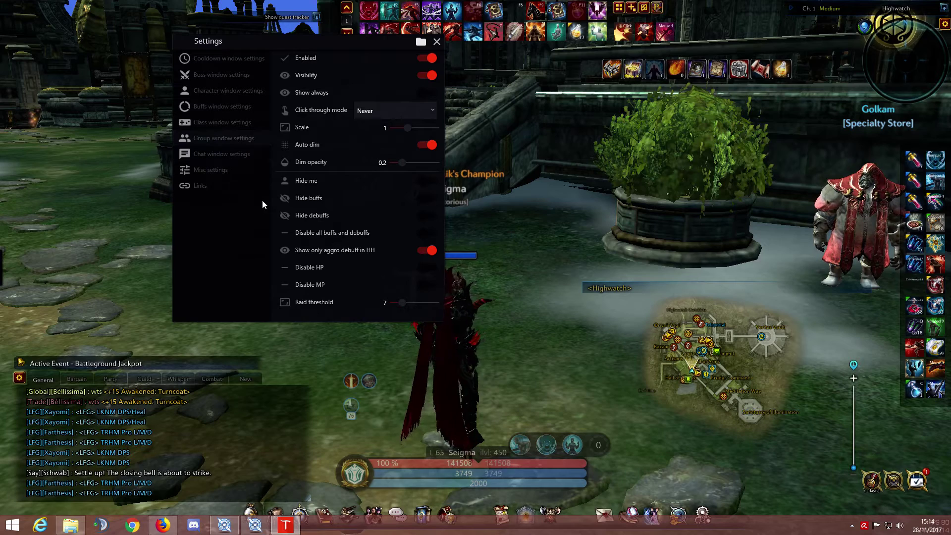
click(188, 154)
click(199, 139)
click(203, 154)
click(202, 143)
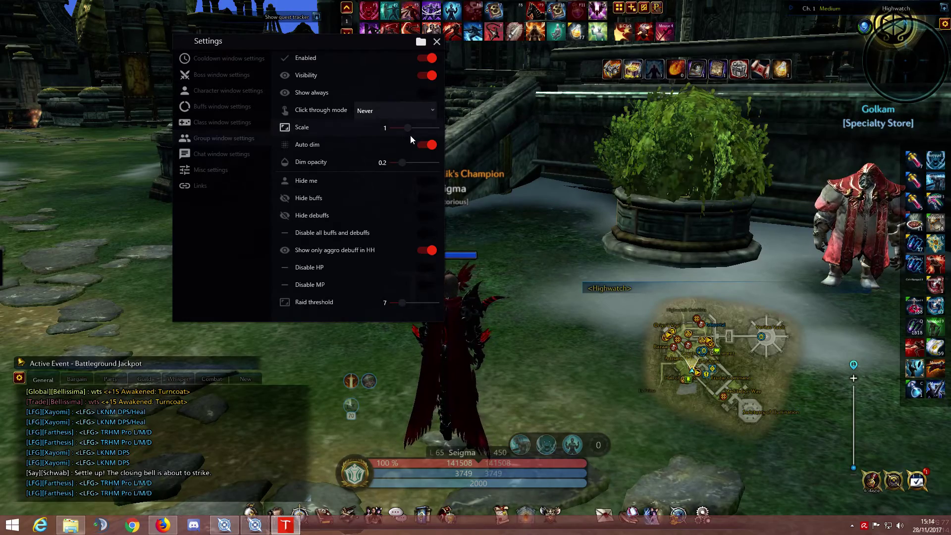
drag(379, 46, 481, 97)
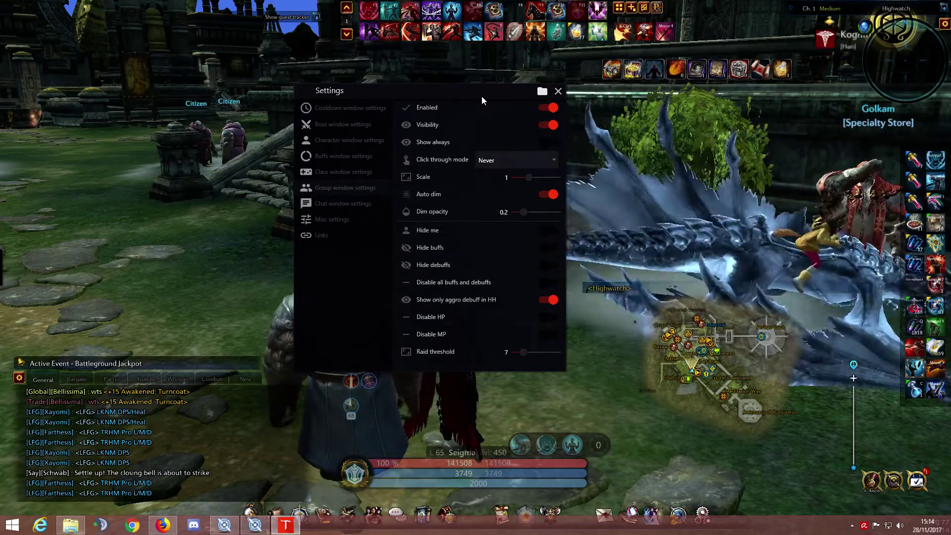
mouse_move(471, 116)
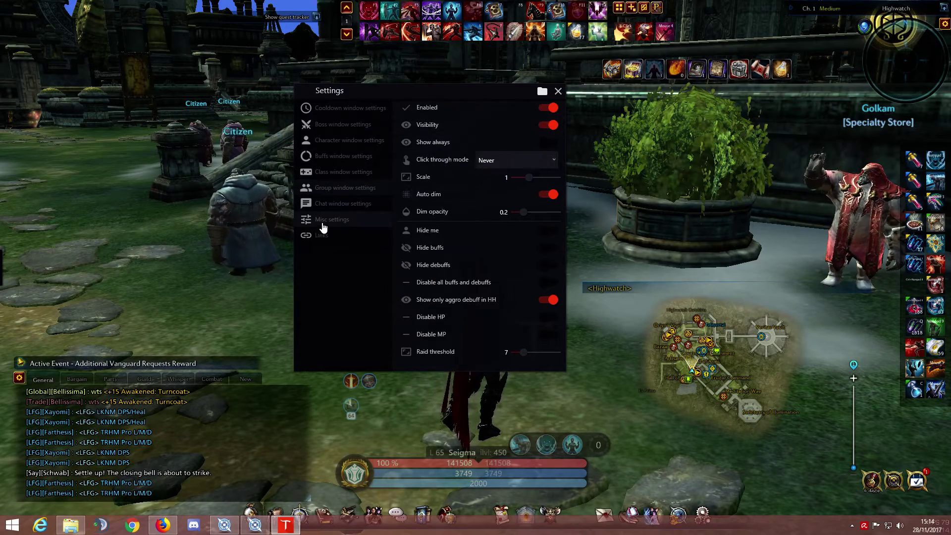
Look through the chat, misc, links, cooldown, boss, character, buffs, class and group settings pages
click(320, 203)
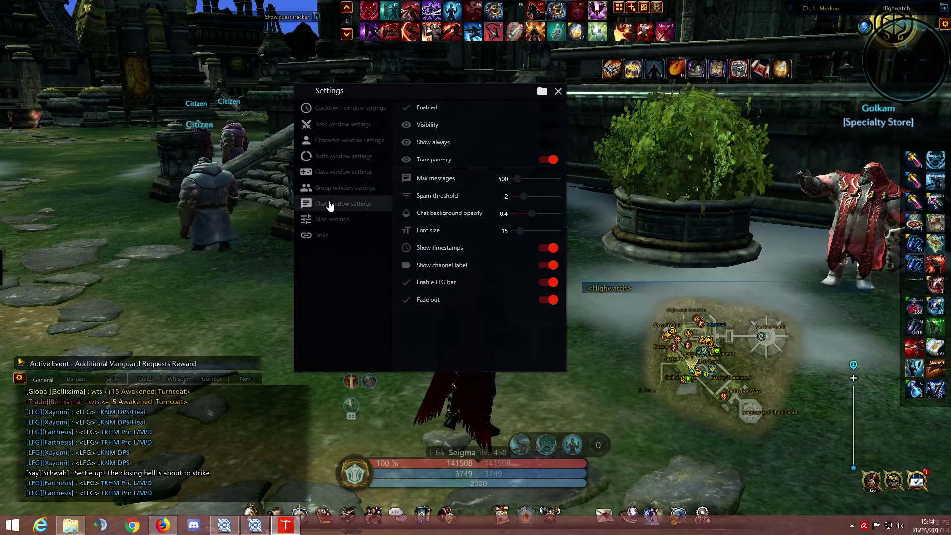
click(358, 222)
click(346, 234)
click(345, 222)
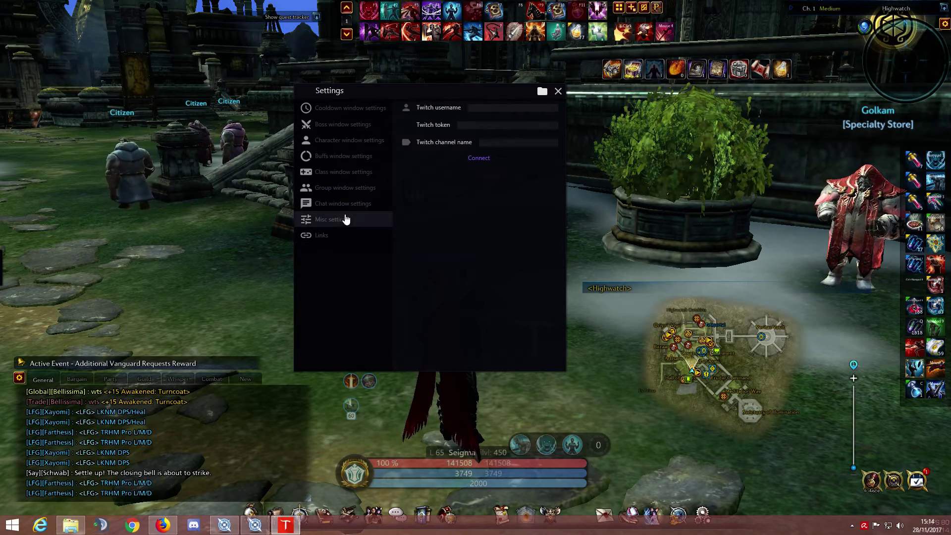
click(343, 203)
click(345, 188)
click(343, 156)
click(350, 108)
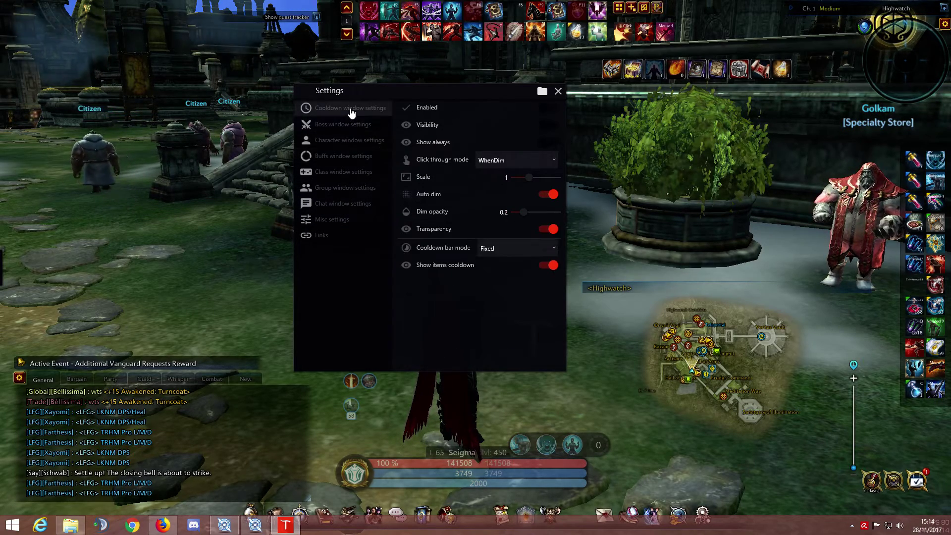
click(344, 125)
click(344, 141)
click(344, 157)
click(337, 173)
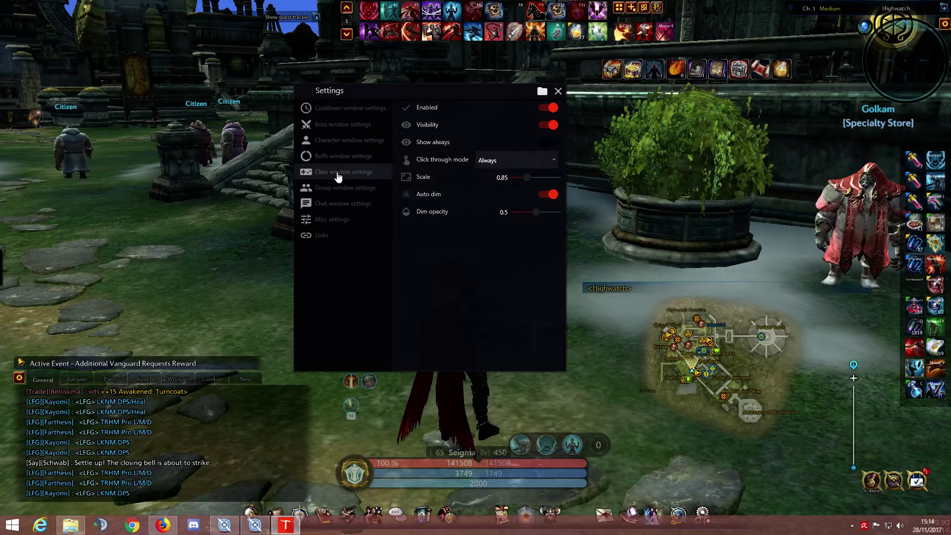
drag(484, 90, 462, 100)
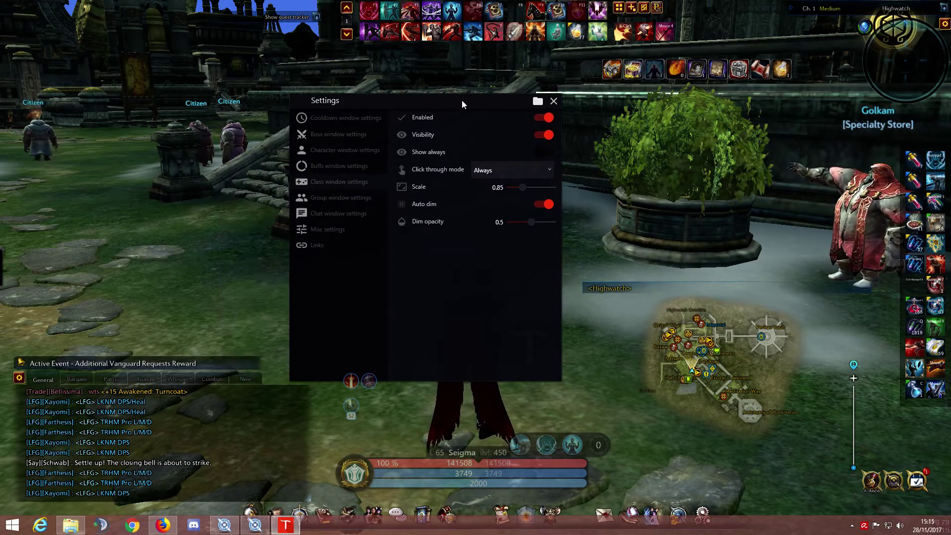
click(338, 198)
click(337, 181)
click(342, 198)
click(331, 183)
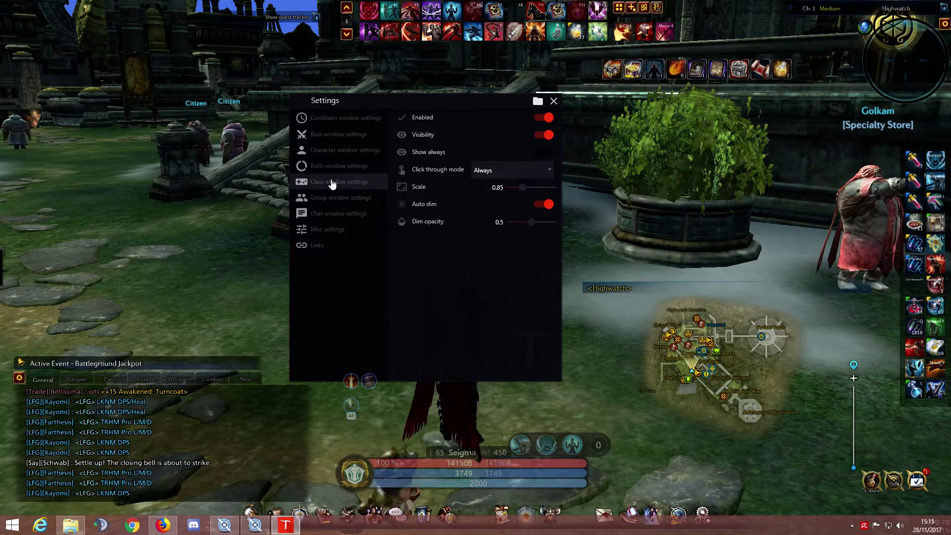
Set the buffs window's click through mode to WhenUndim, nudge the buff icons slightly up and left and close the settings
click(333, 164)
click(511, 170)
click(491, 193)
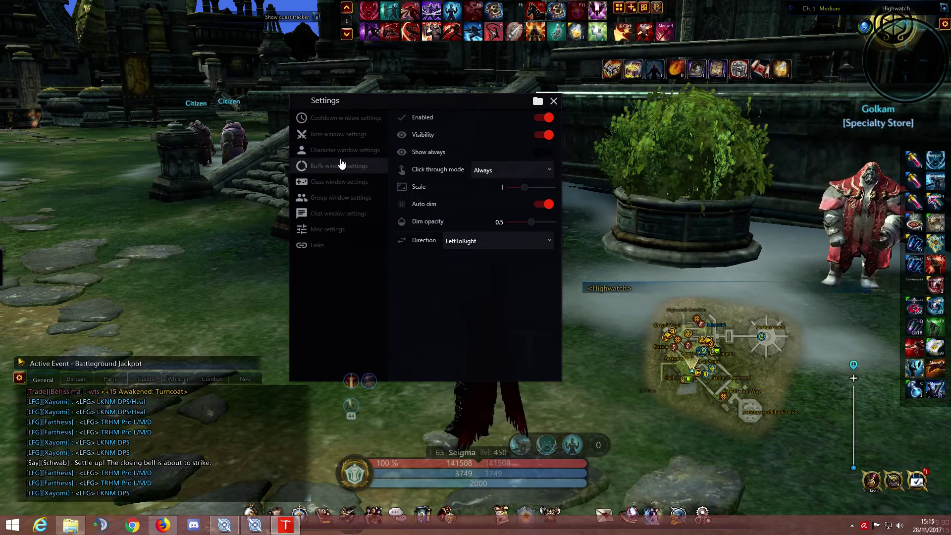
click(525, 170)
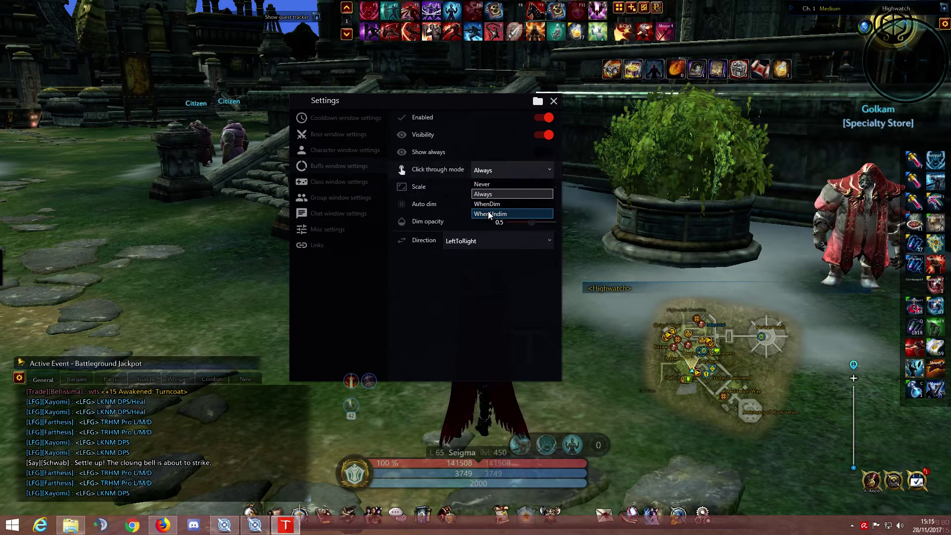
click(488, 213)
click(493, 174)
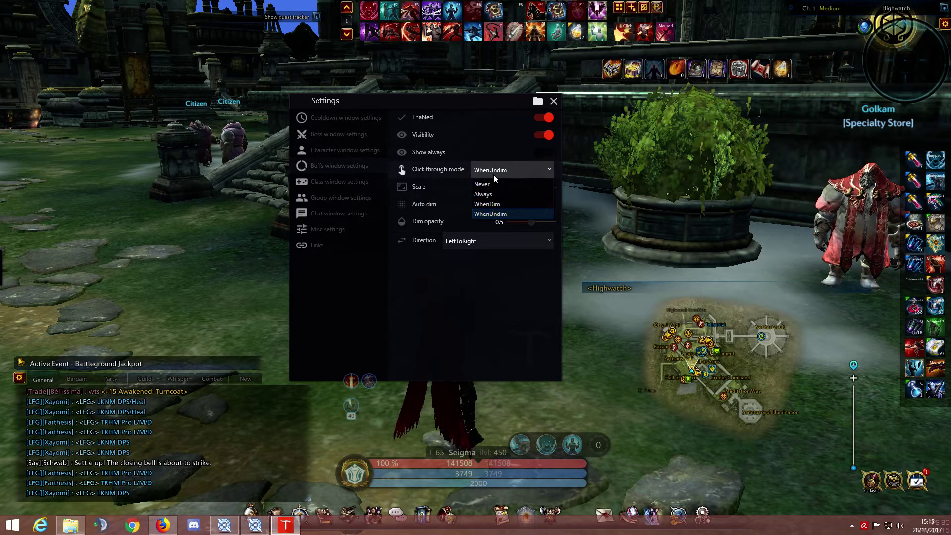
click(494, 170)
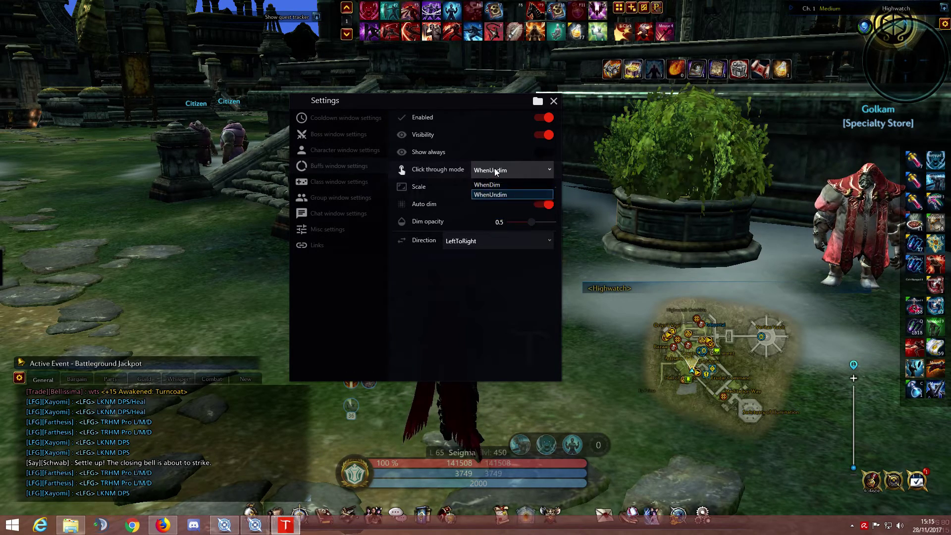
click(494, 171)
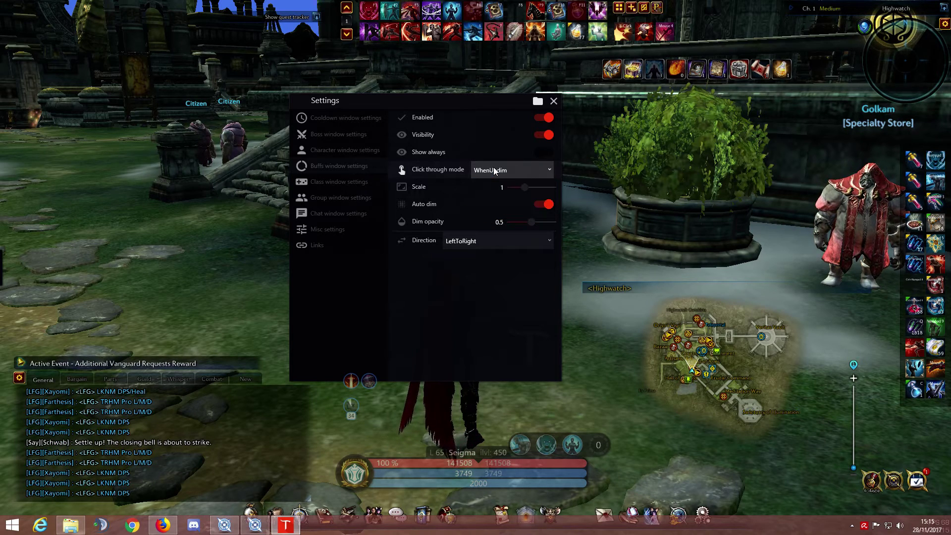
mouse_move(356, 387)
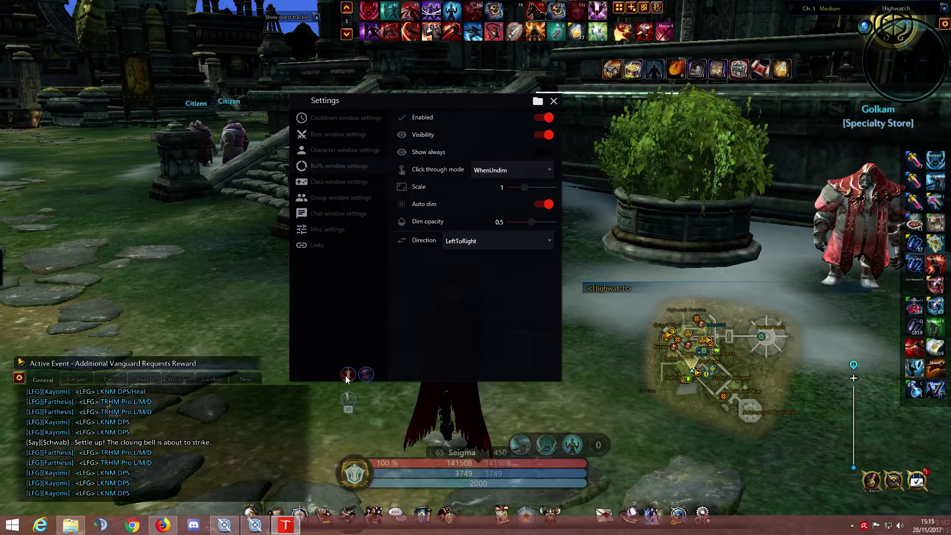
click(554, 103)
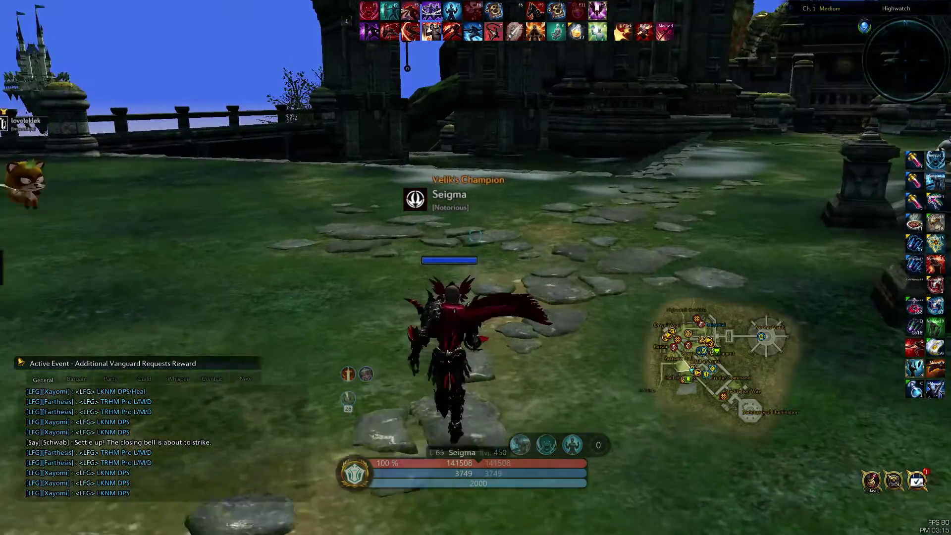
Use two skills to test the buff icons' tooltips in combat, then review the click through mode explanation in the buffs settings
key(2)
key(3)
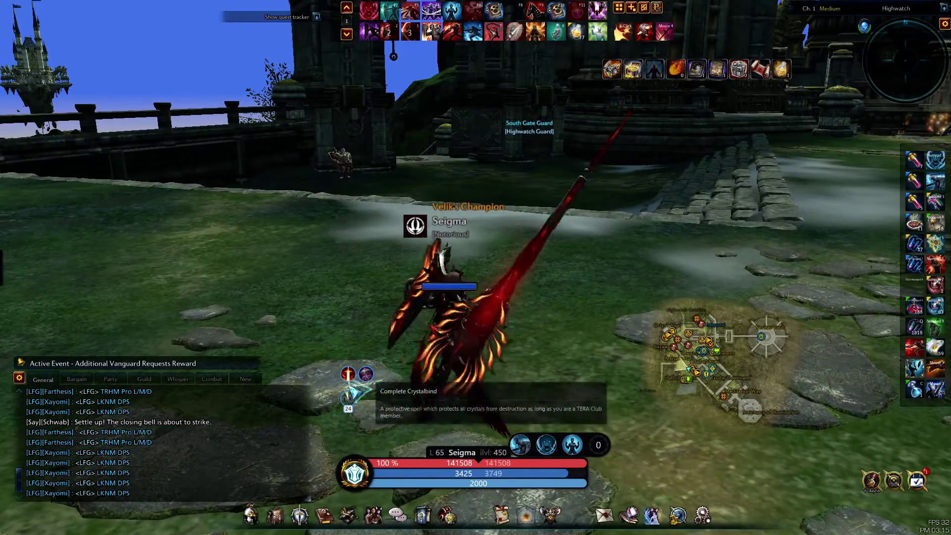
mouse_move(354, 377)
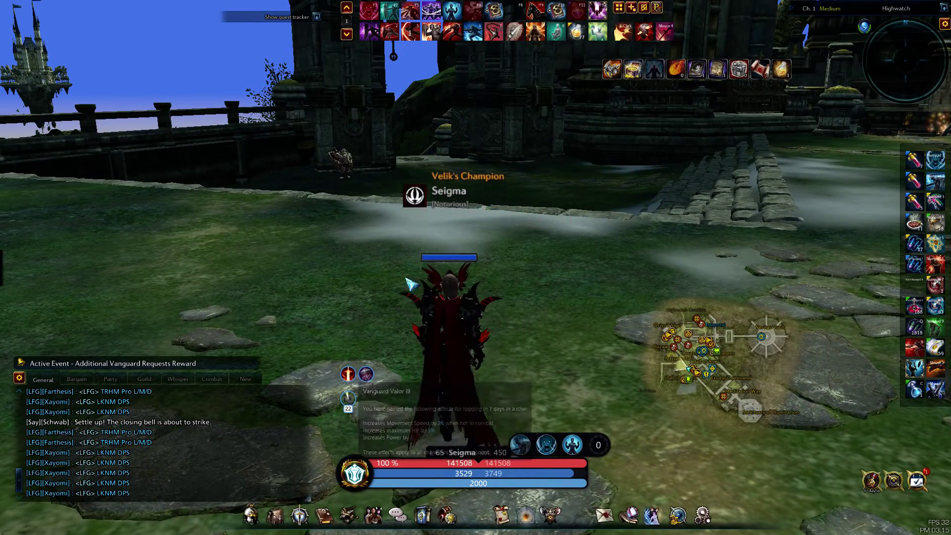
click(8, 276)
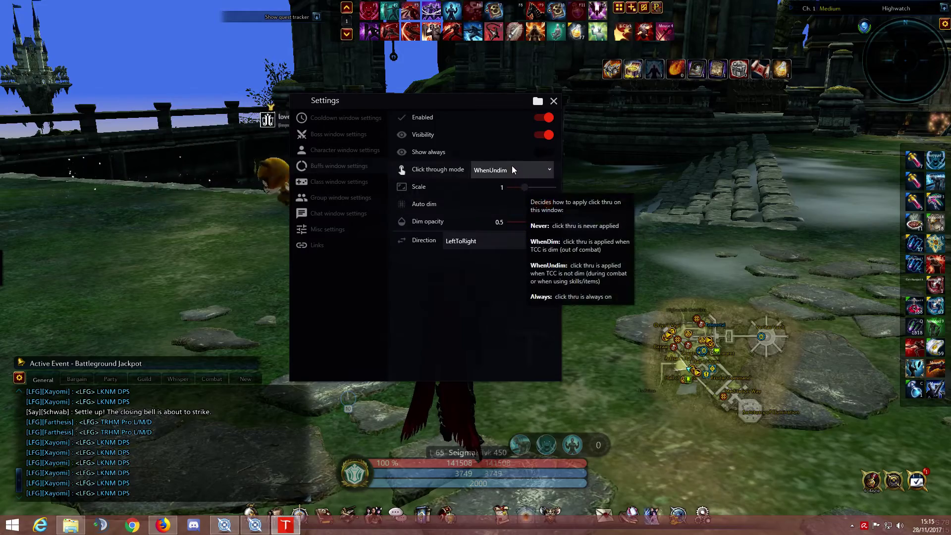
click(554, 101)
Run through the area and attack to check how the buff icons respond to the pointer while undimmed
drag(643, 120, 435, 237)
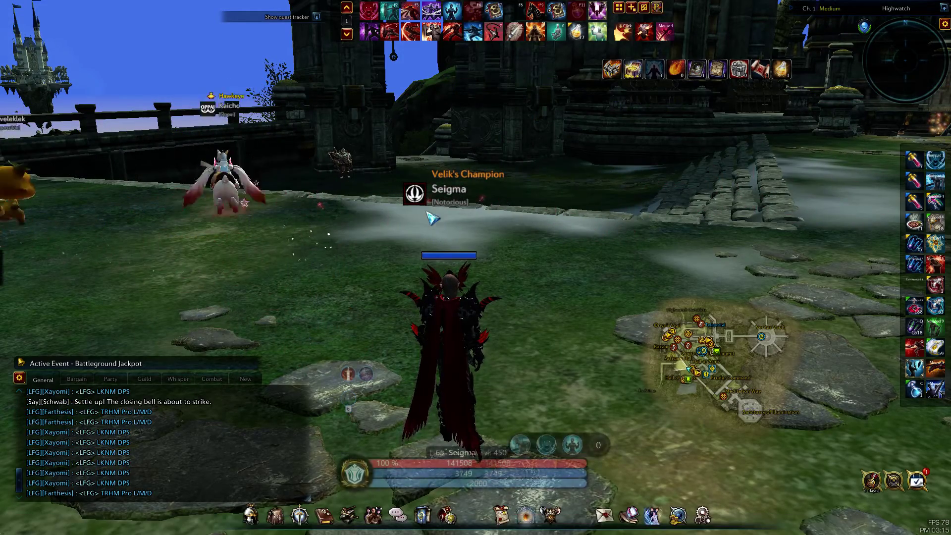
key(w)
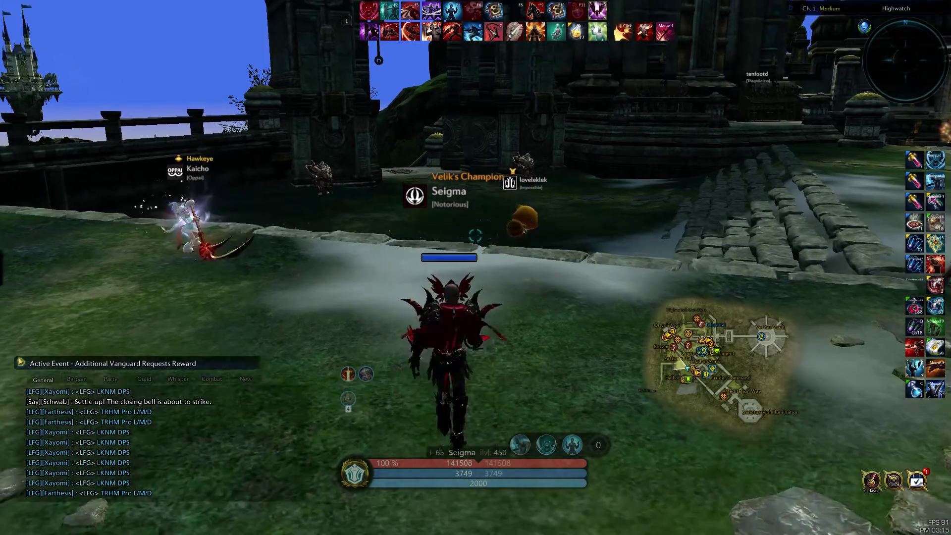
click(475, 235)
key(ctrl)
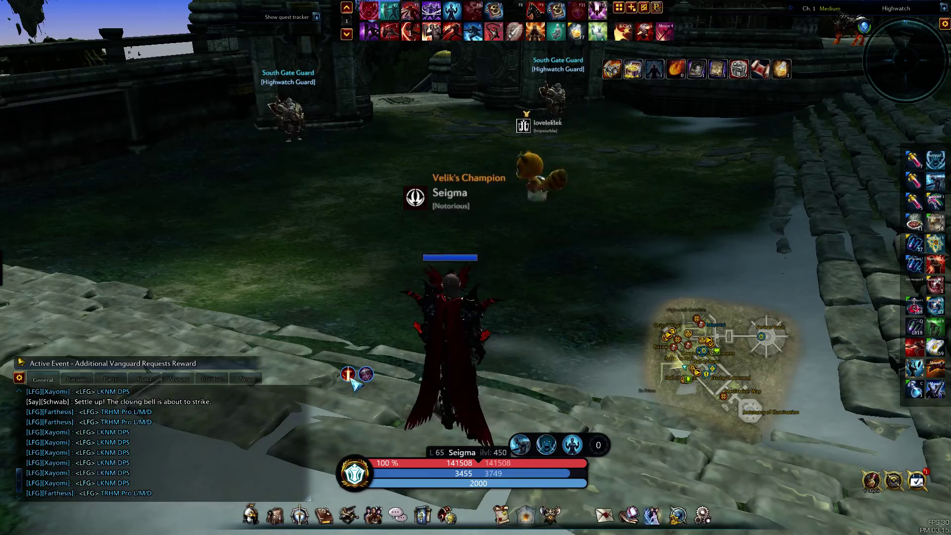
key(ctrl)
key(w)
click(475, 236)
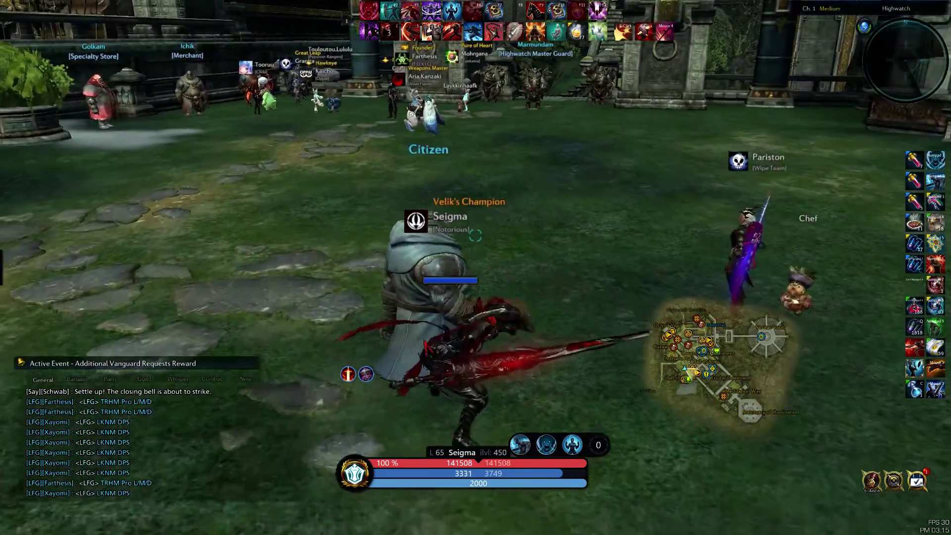
key(ctrl)
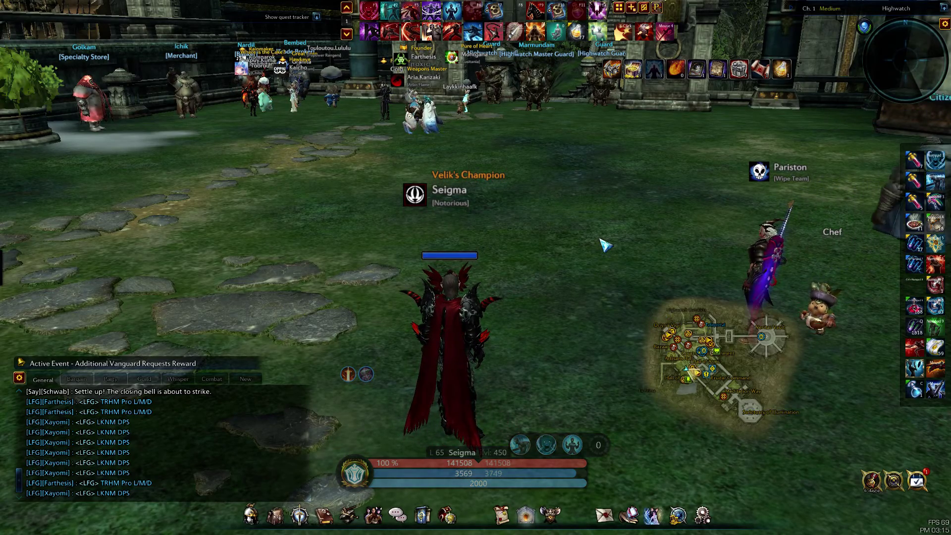
Open the Daily info window, move it to the centre and select the third character under Vanguard Initiative
mouse_move(7, 277)
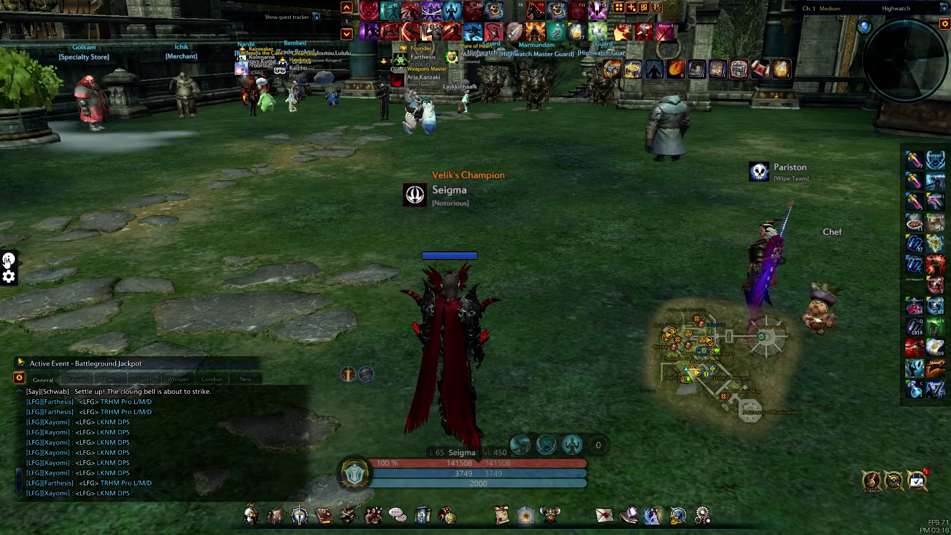
click(8, 260)
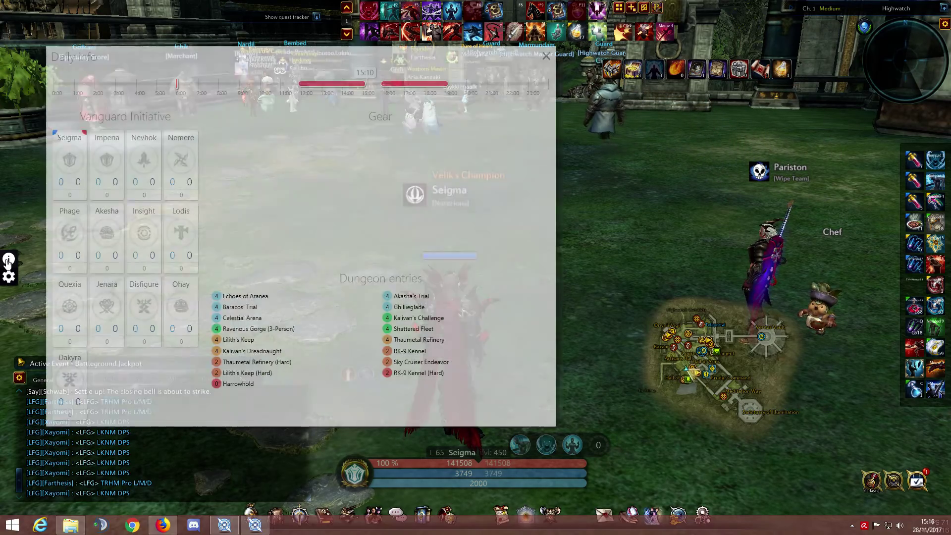
drag(303, 64, 502, 81)
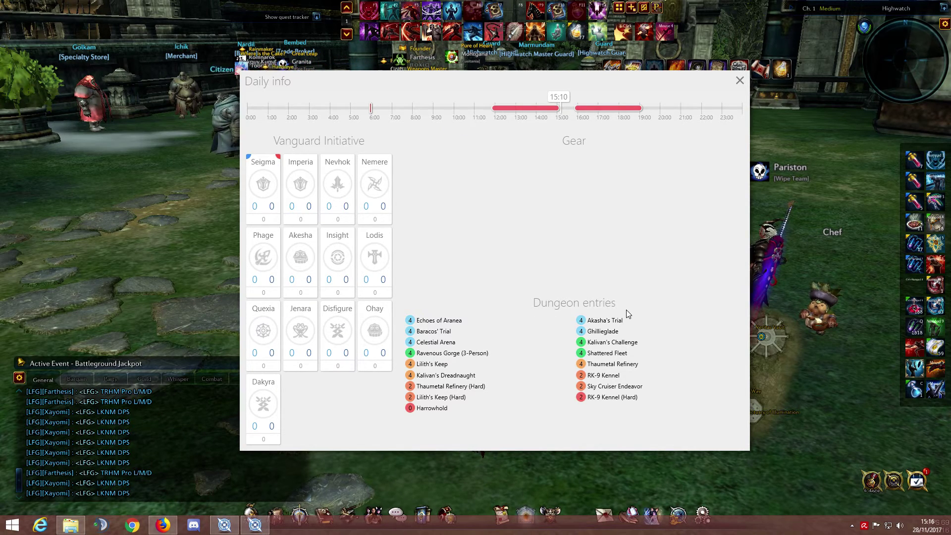
click(324, 190)
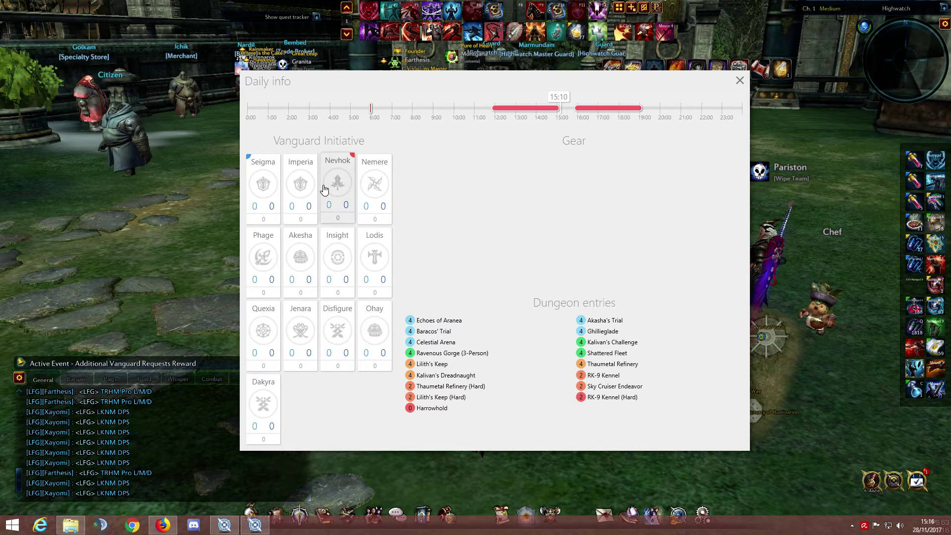
Browse the fourth, first and fifth characters under Vanguard Initiative, return to the first one and close the Daily info window
click(374, 186)
click(263, 185)
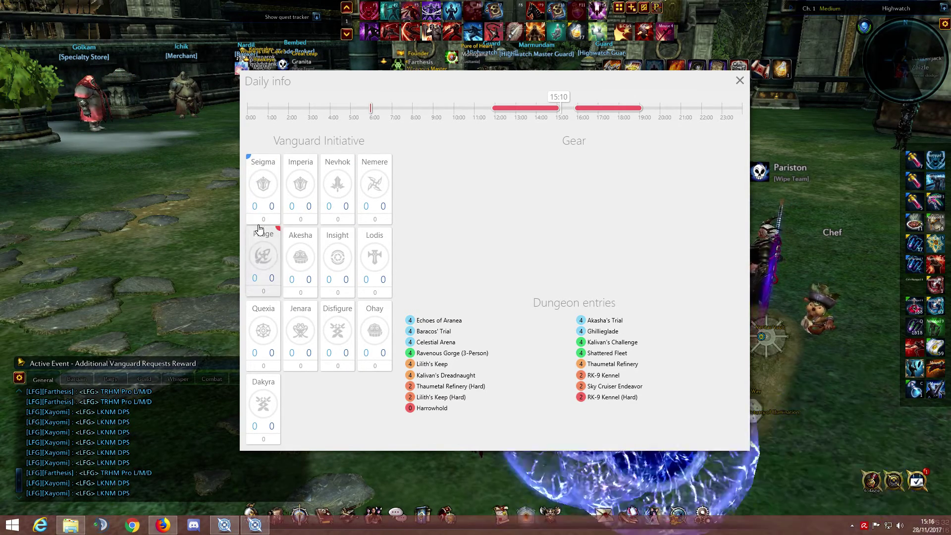
click(257, 253)
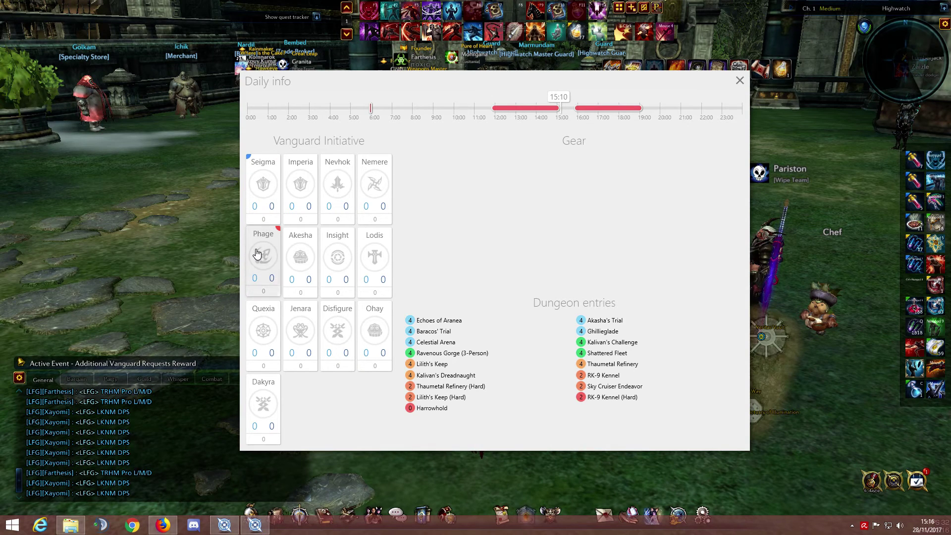
click(259, 185)
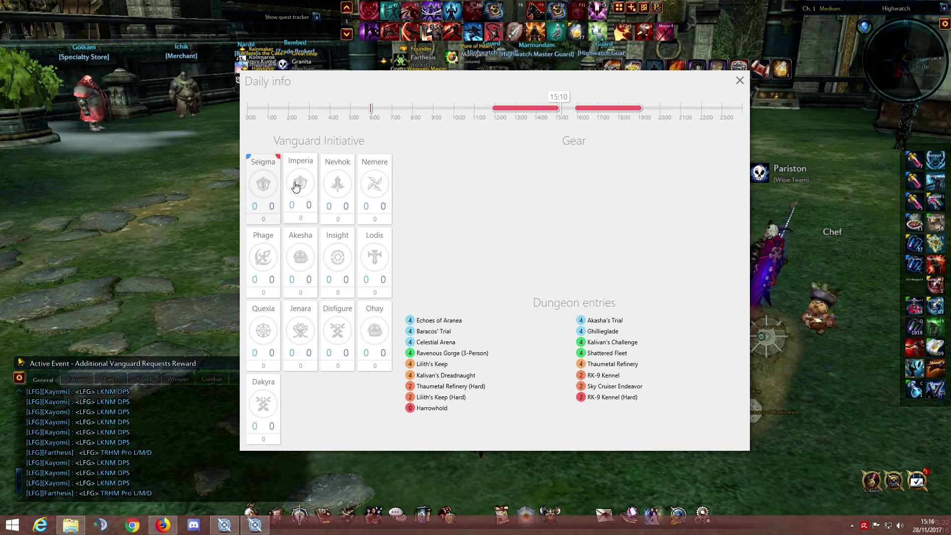
click(740, 82)
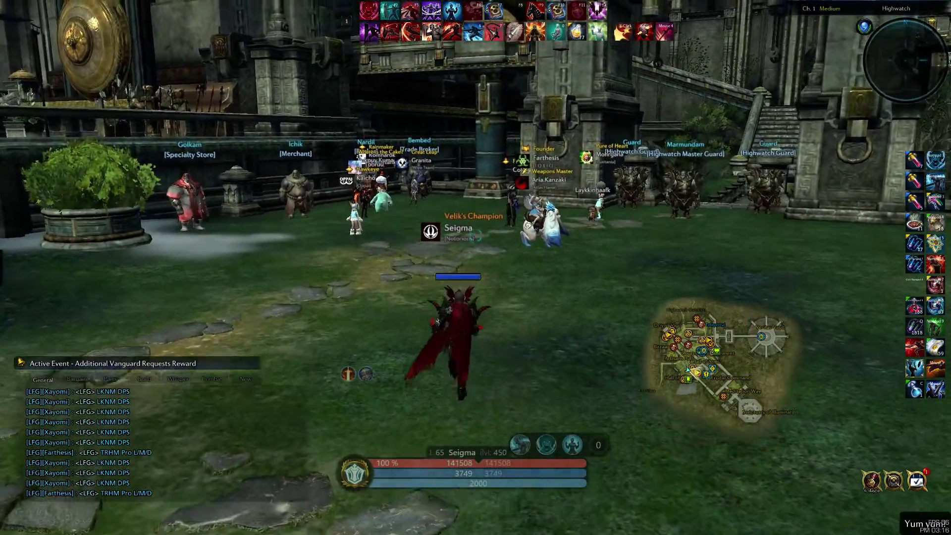
Run through Highwatch and use the Quatrefoil Brooch and an Everful Nostrum to check how new buffs show in the buffs window
key(ctrl)
key(ctrl)
key(w)
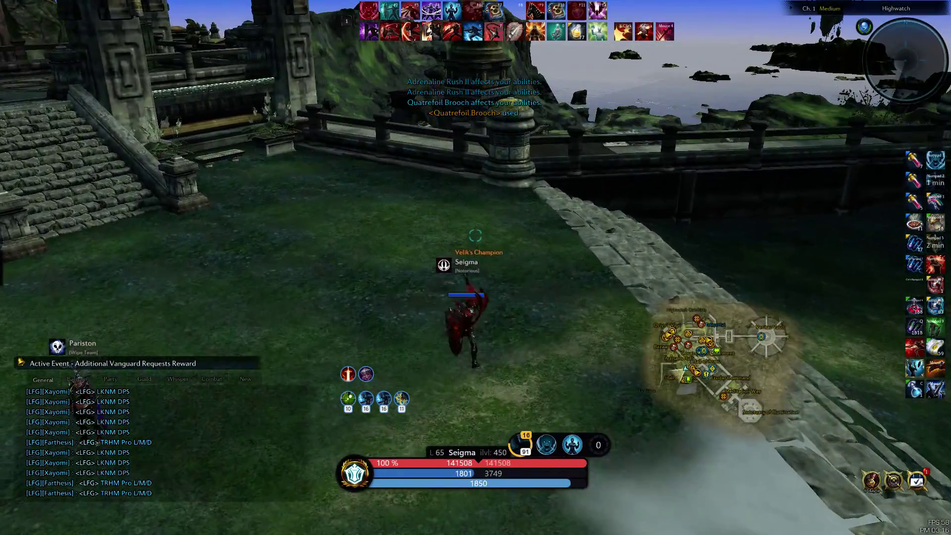
key(ctrl)
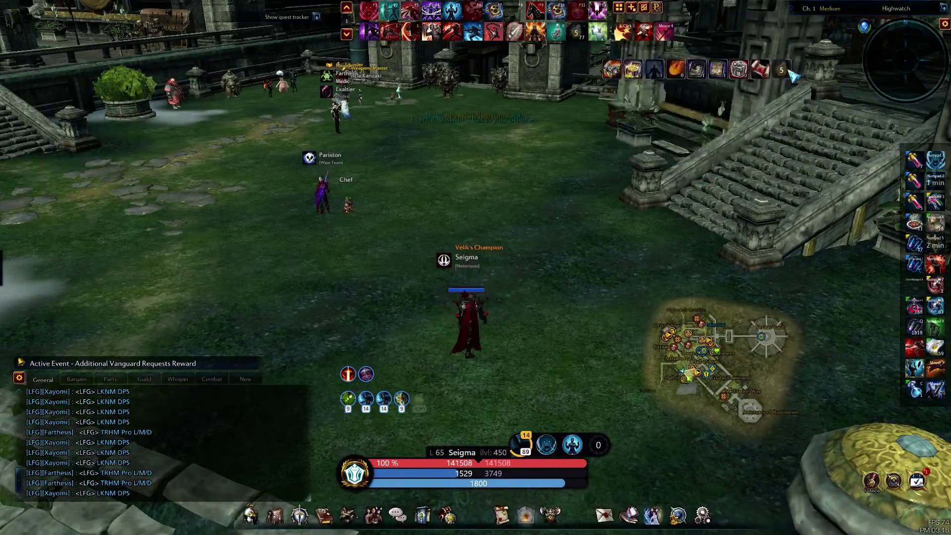
click(789, 72)
key(ctrl)
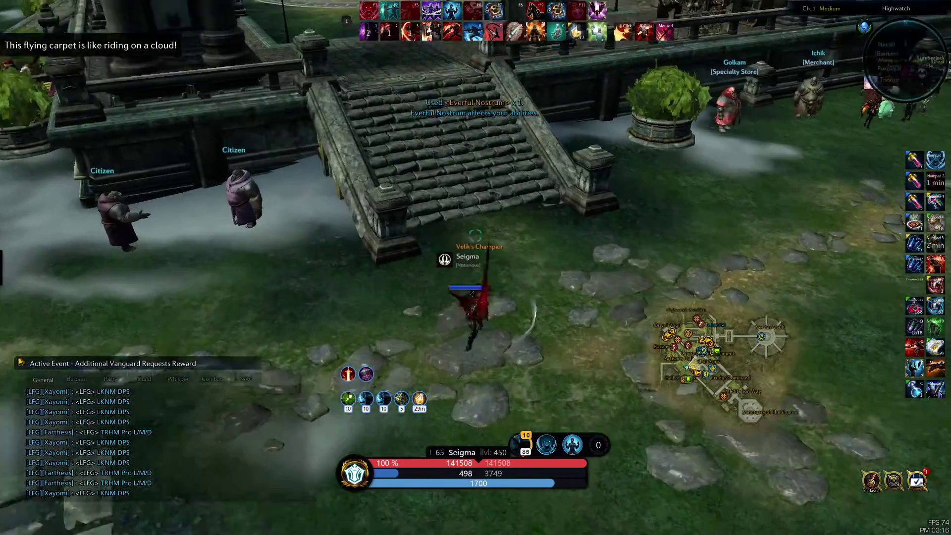
Attack with skills, then run across Highwatch out of combat to watch how the buff icons and character window respond
key(2)
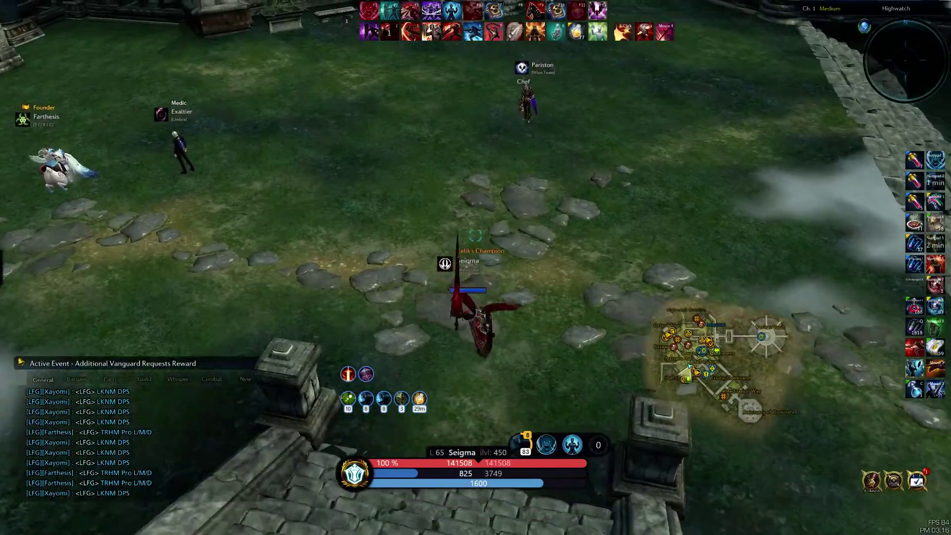
key(2)
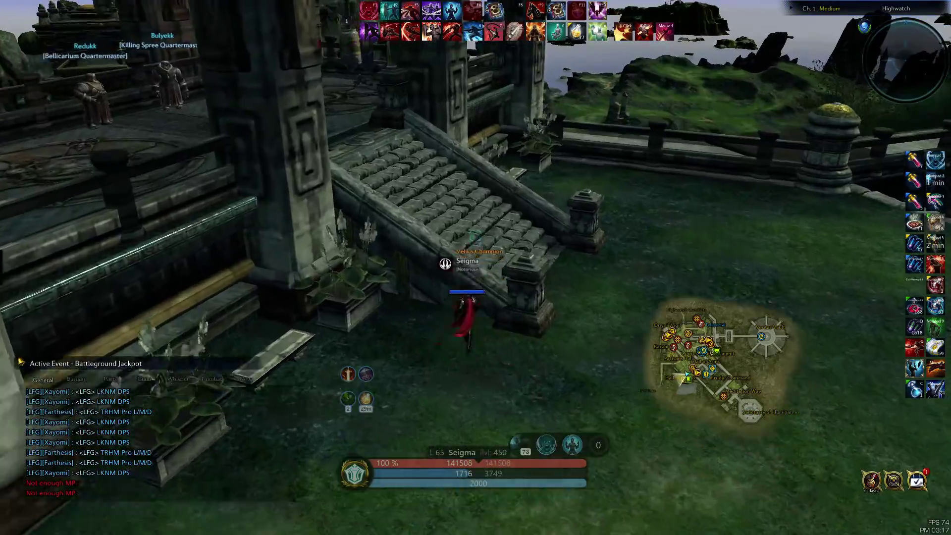
key(w)
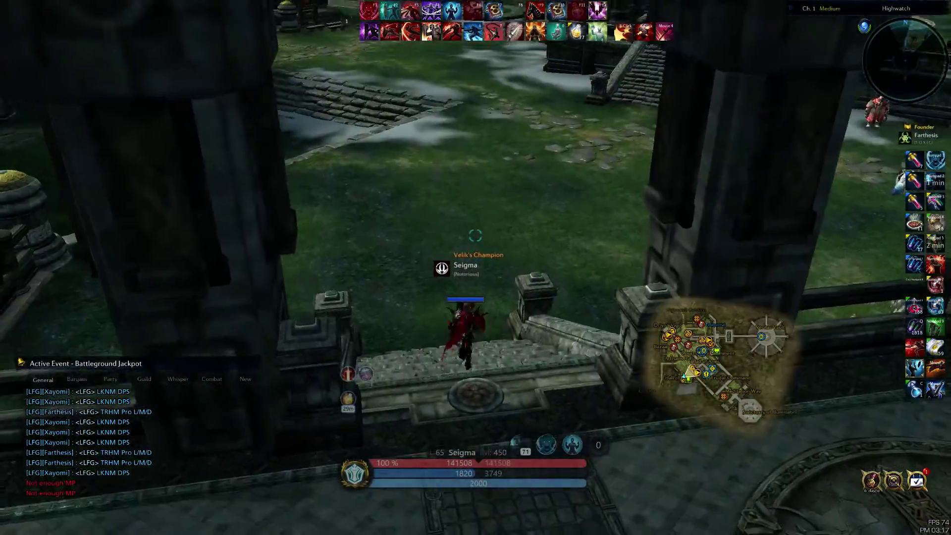
key(w)
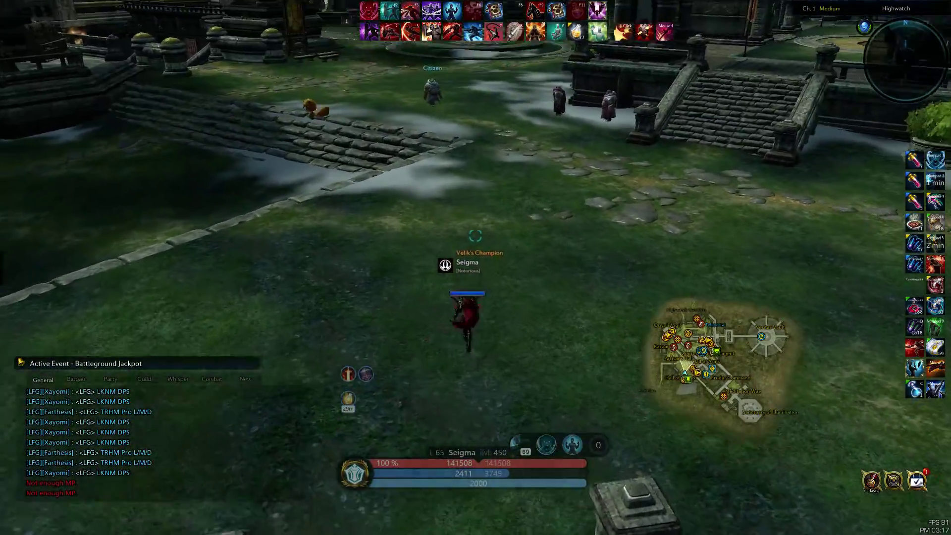
key(w)
key(ctrl)
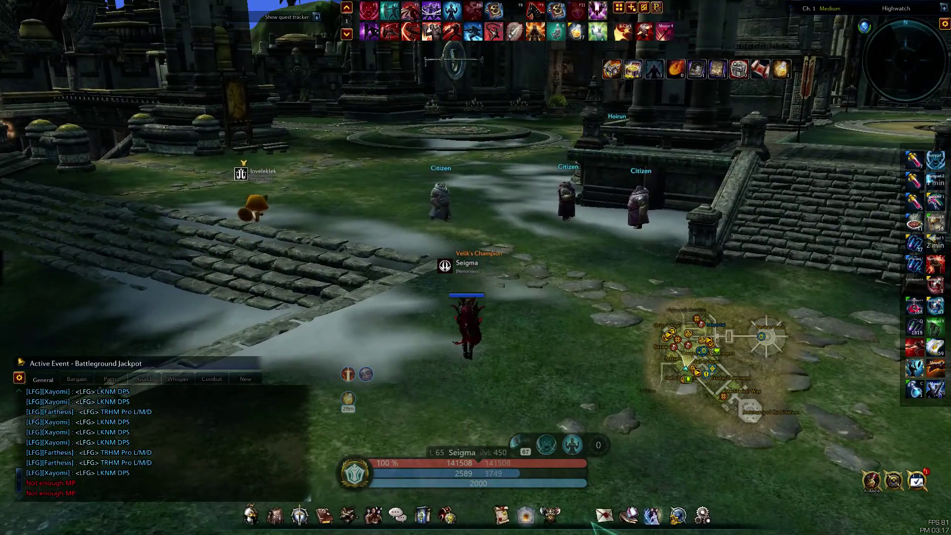
click(696, 486)
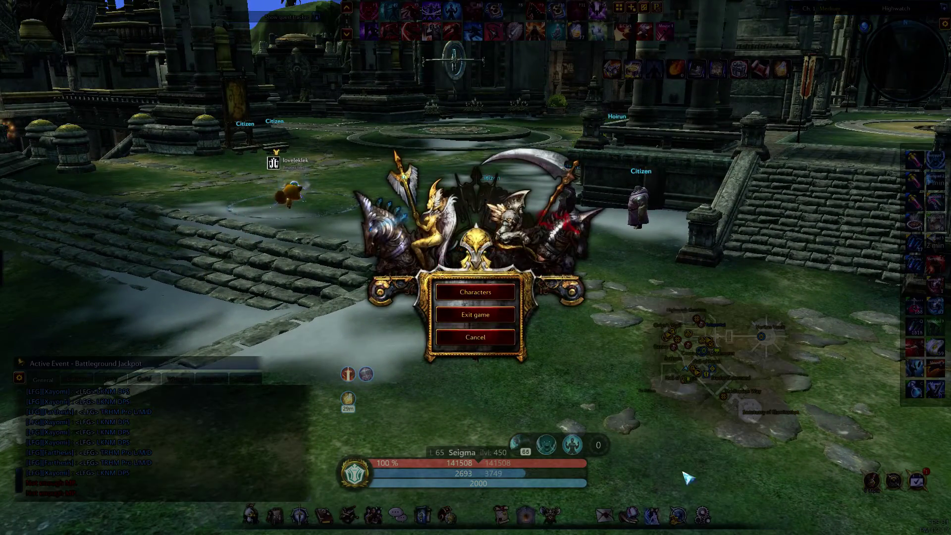
click(509, 346)
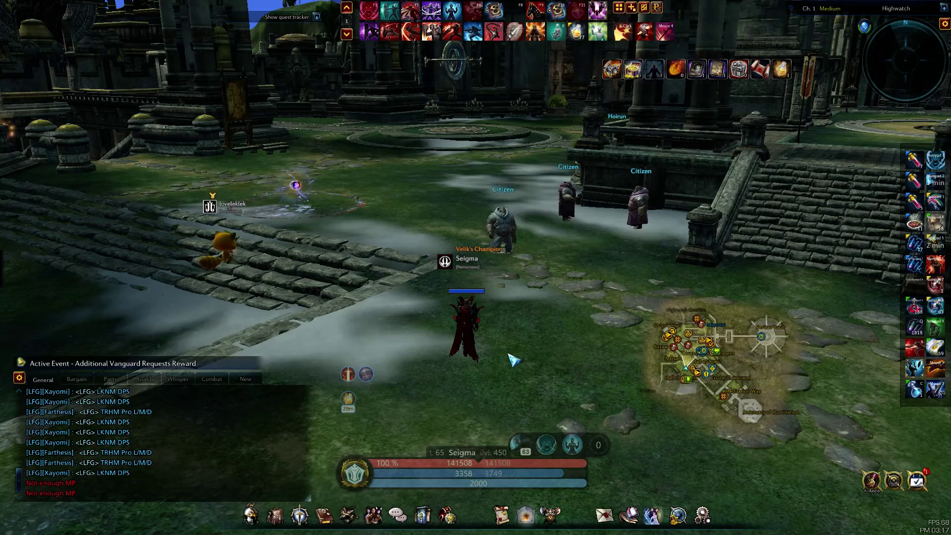
Run forward to the Court of Enlightenment and bring up the GeForce Experience overlay
key(ctrl)
key(w)
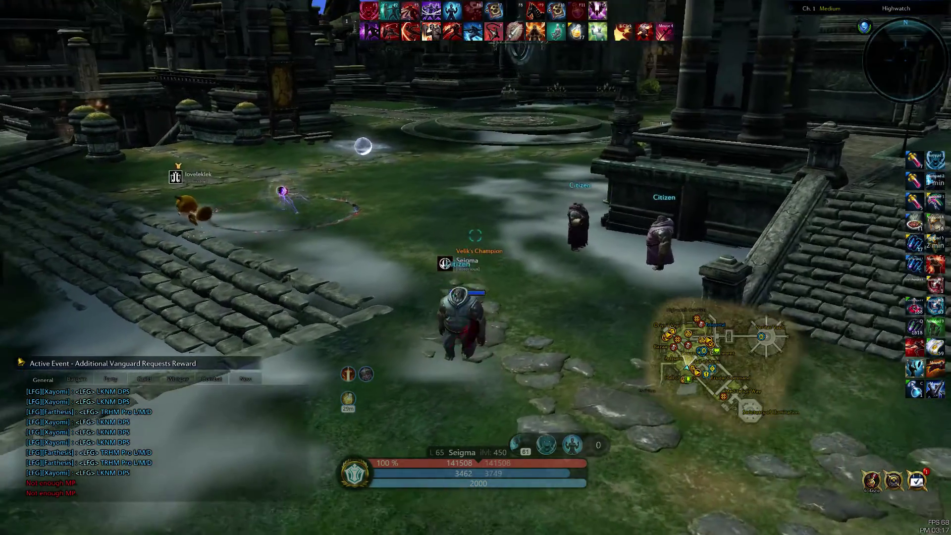
key(ctrl)
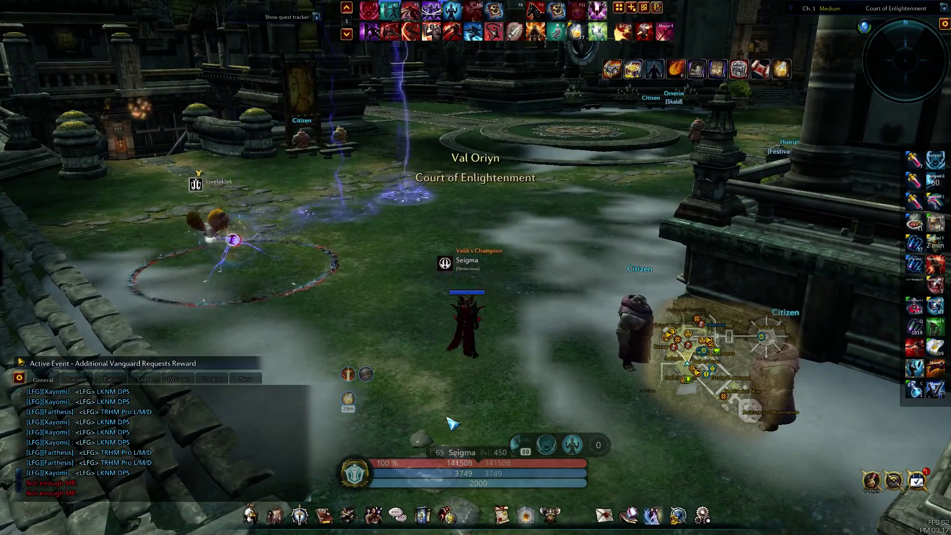
key(alt+z)
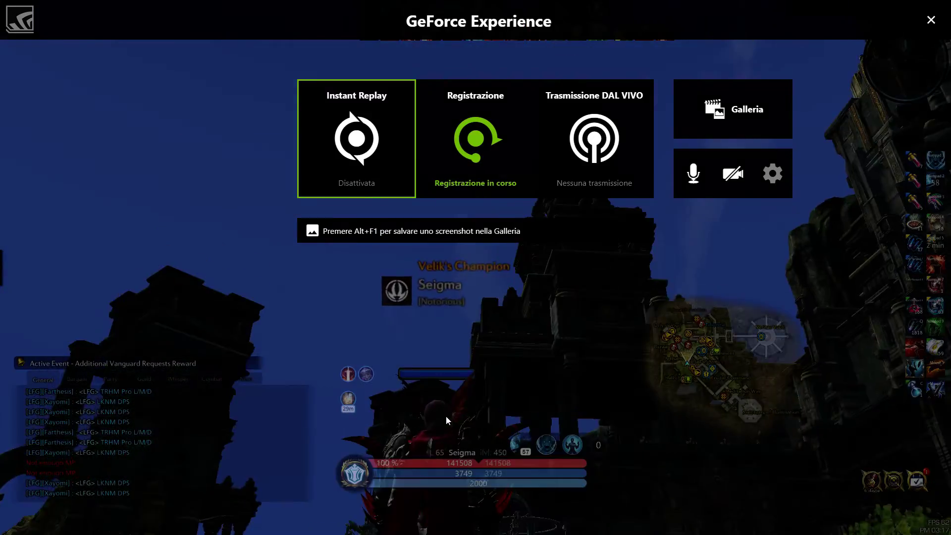